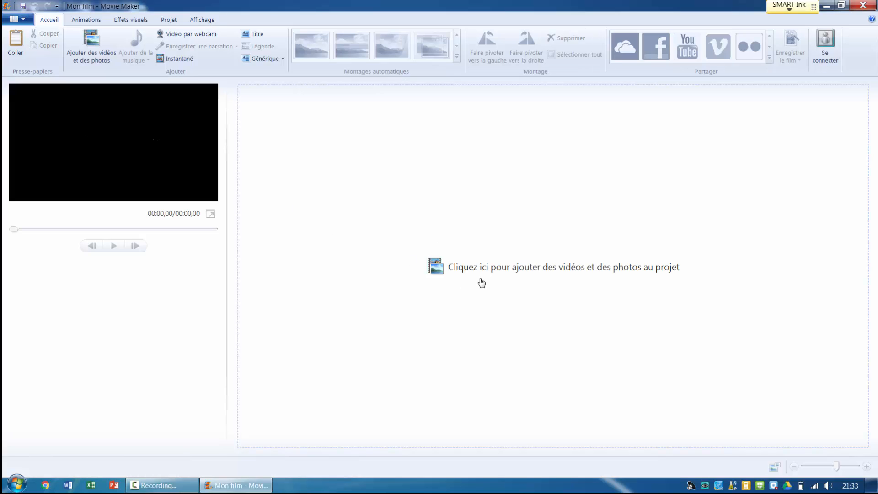
Add all eight photos from the Échantillons d'images folder of the Images library to the project
click(462, 269)
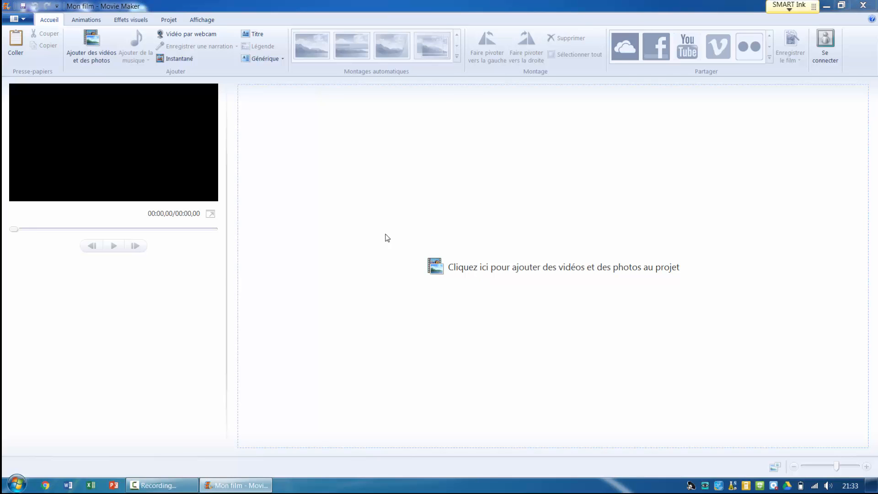
click(44, 162)
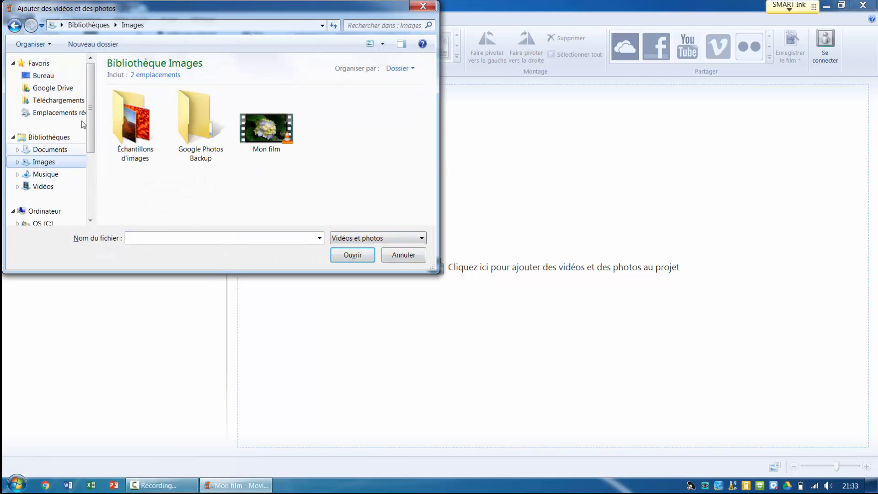
click(140, 122)
double_click(139, 122)
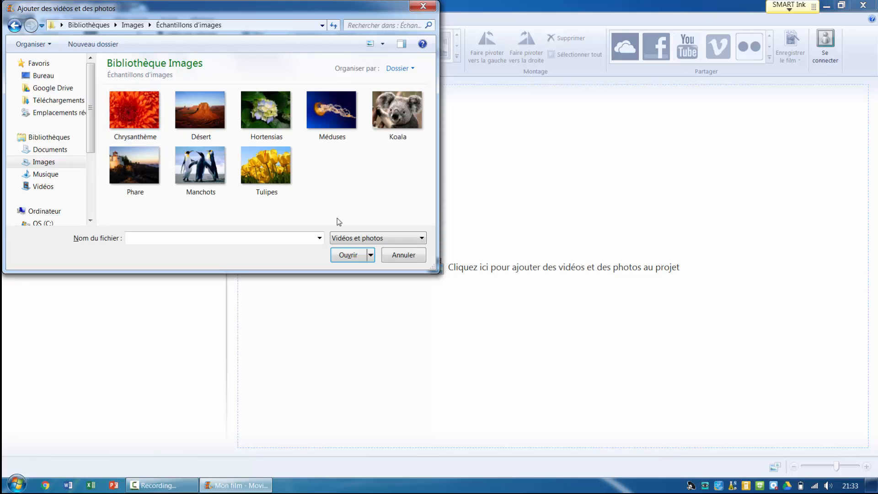
drag(118, 213, 412, 147)
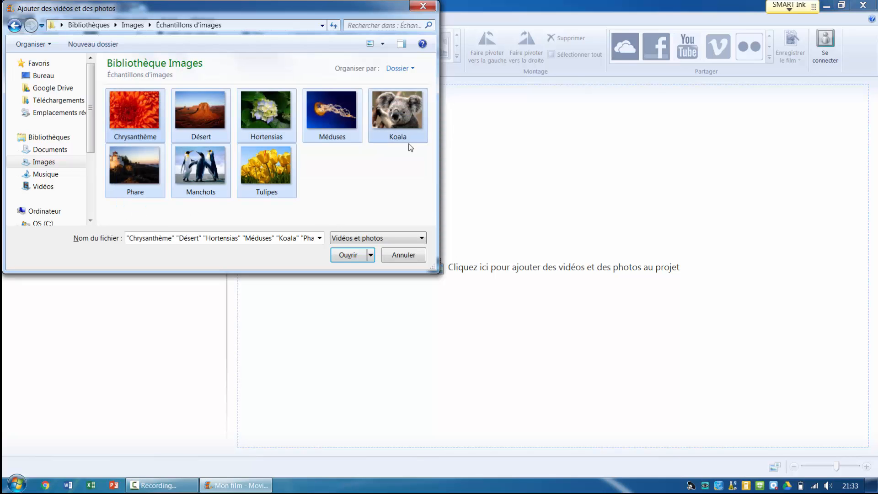
click(355, 257)
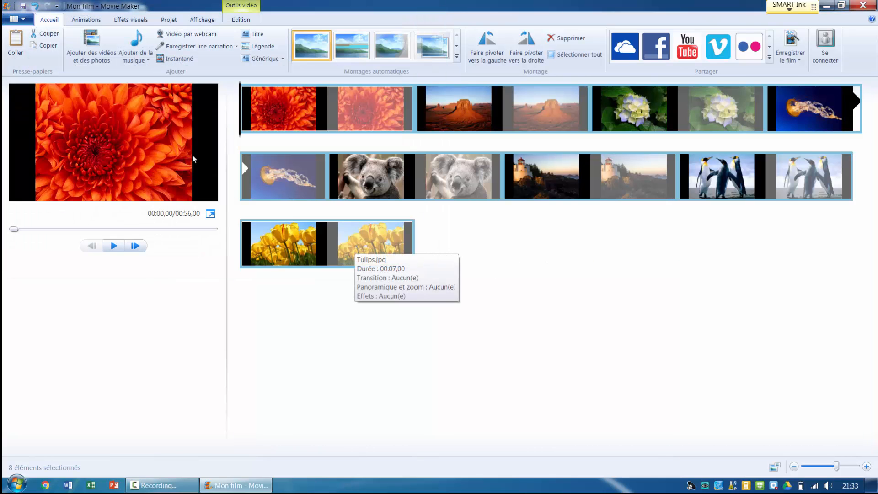
Add the Faune video from the Échantillons de vidéos folder of the Vidéos library to the project
click(94, 51)
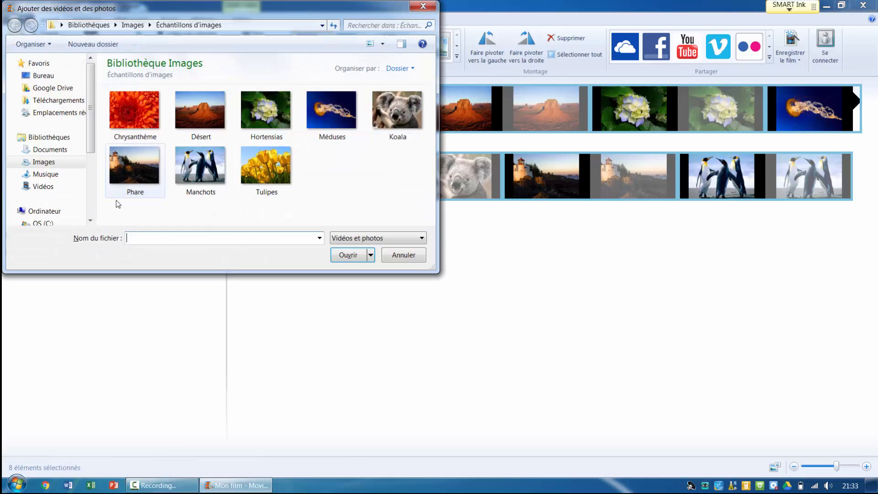
click(43, 187)
double_click(134, 110)
click(137, 112)
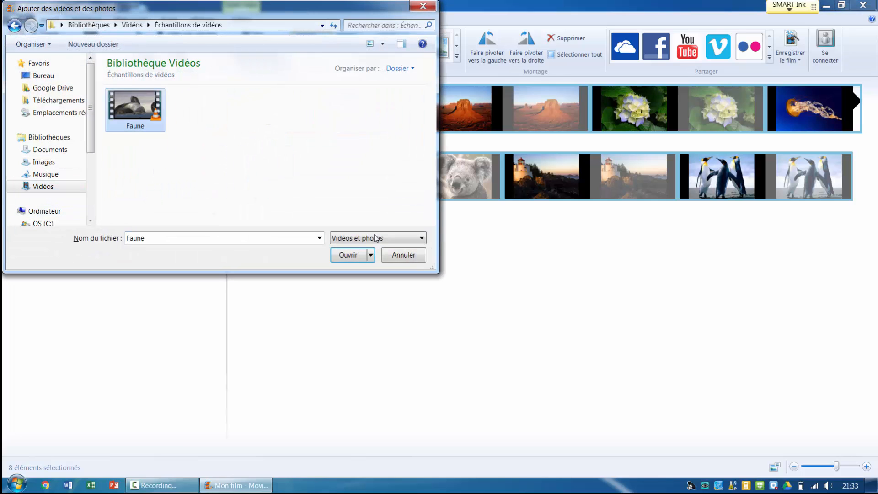
click(349, 256)
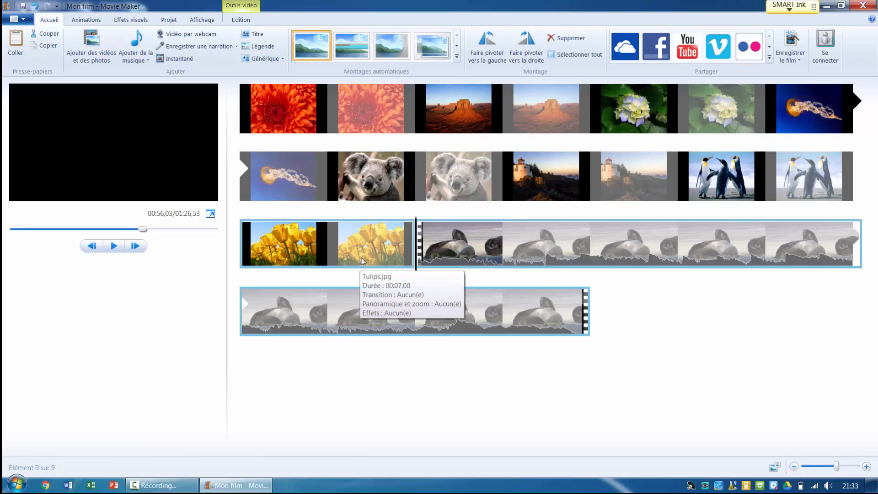
Reorder the clips so the film starts with the koala, the penguins and the chrysanthemum, in that order, ahead of the desert
click(287, 117)
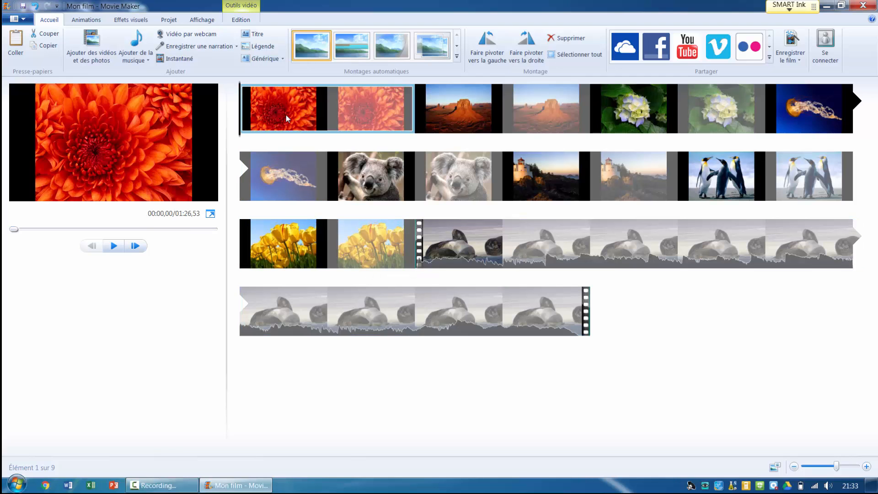
drag(286, 114, 590, 128)
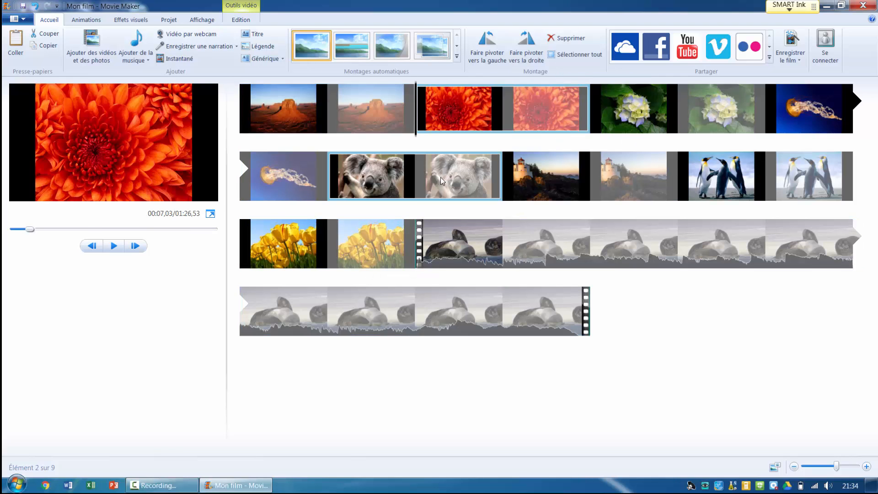
drag(441, 177, 256, 123)
drag(723, 176, 440, 138)
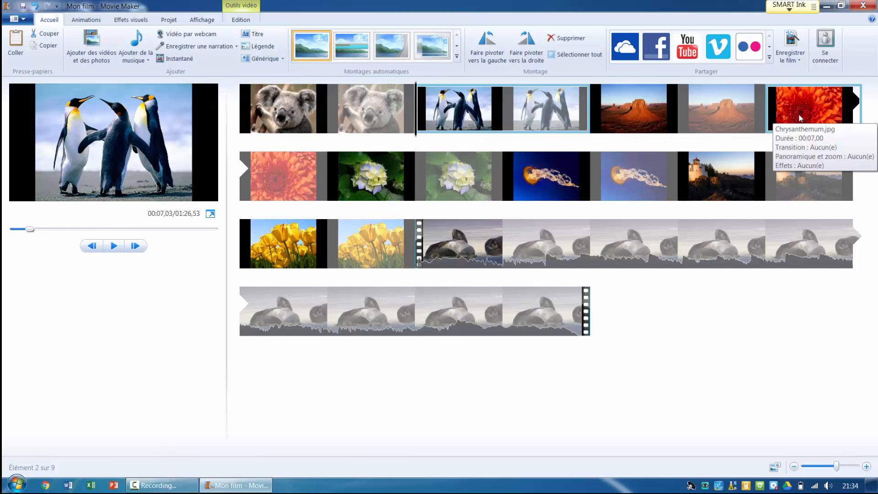
drag(800, 118, 611, 116)
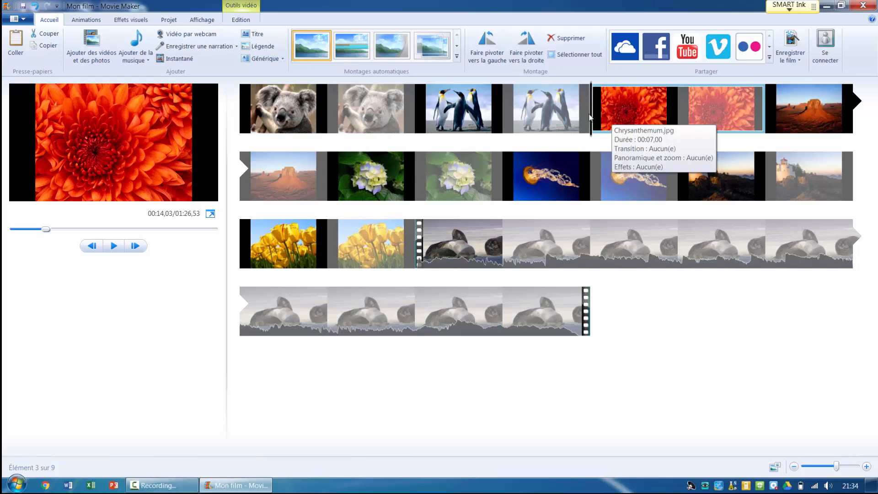
Preview several automatic montage themes, including Contemporain, on the project
click(401, 124)
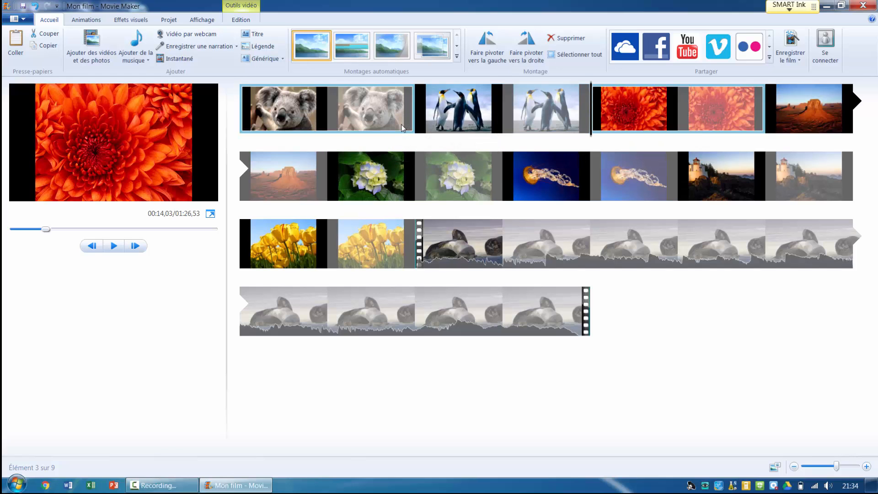
click(460, 129)
click(346, 37)
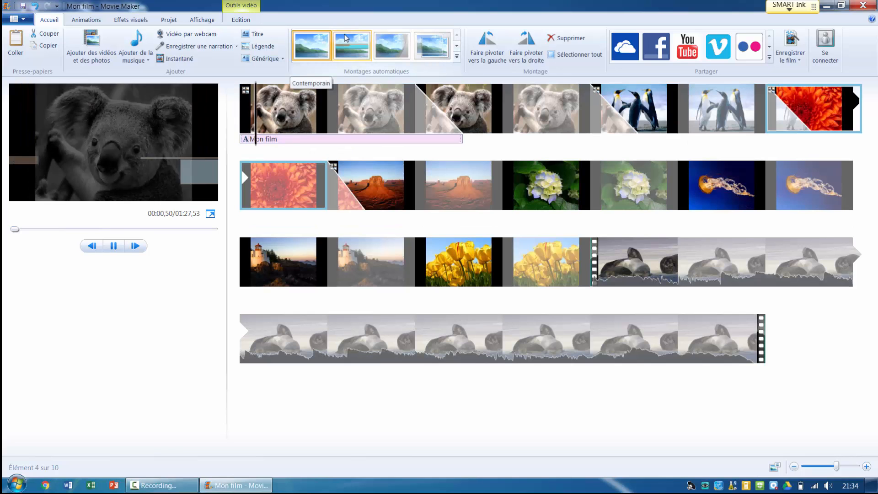
click(392, 47)
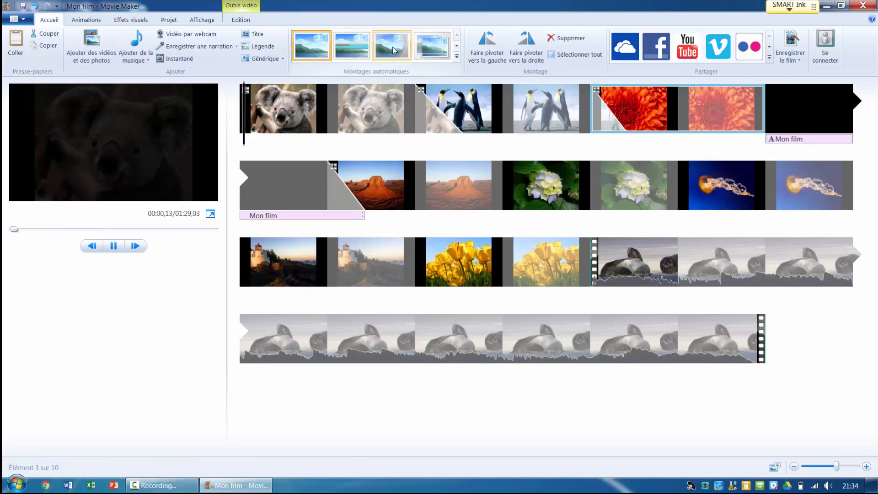
click(429, 53)
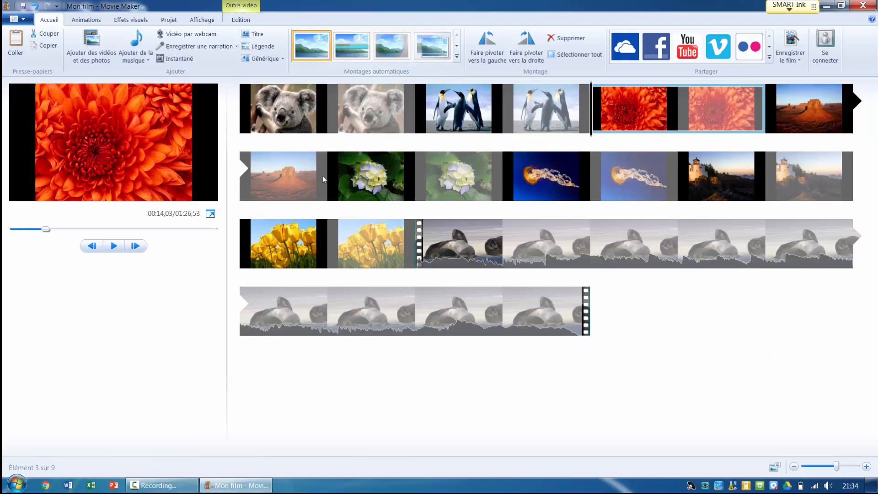
Insert a title before the koala photo with the text "Mon projet"
click(290, 112)
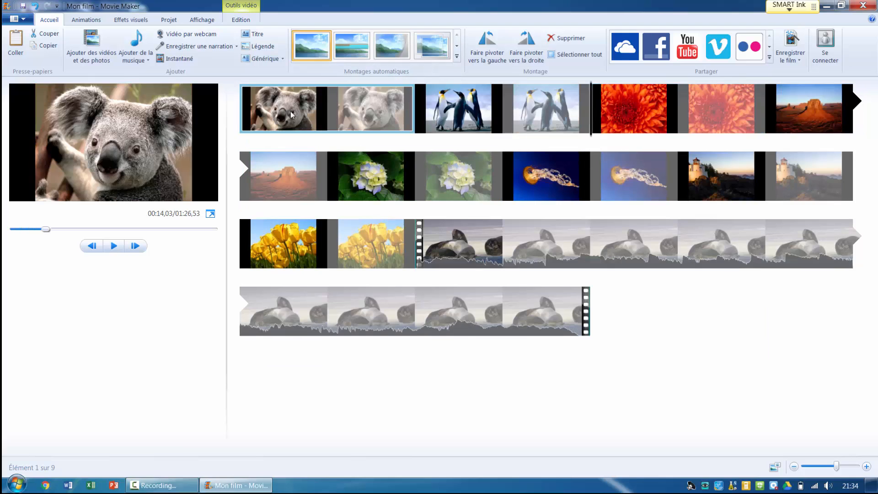
click(257, 35)
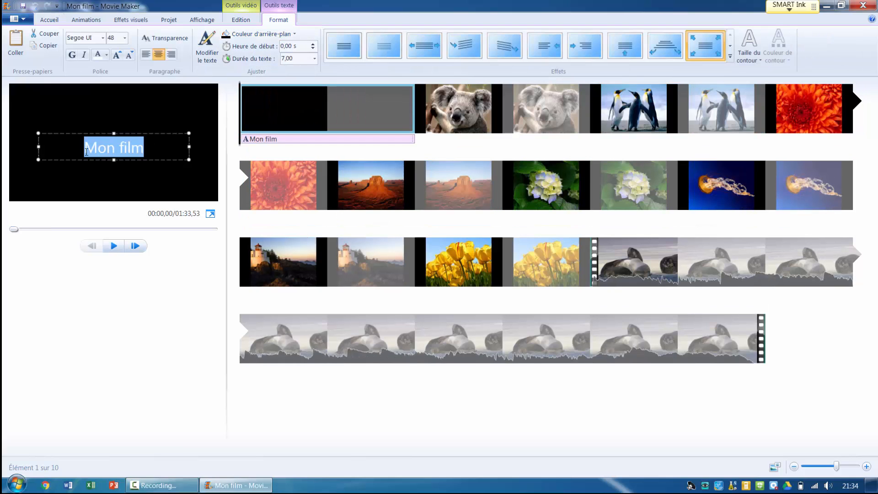
text(Mon p)
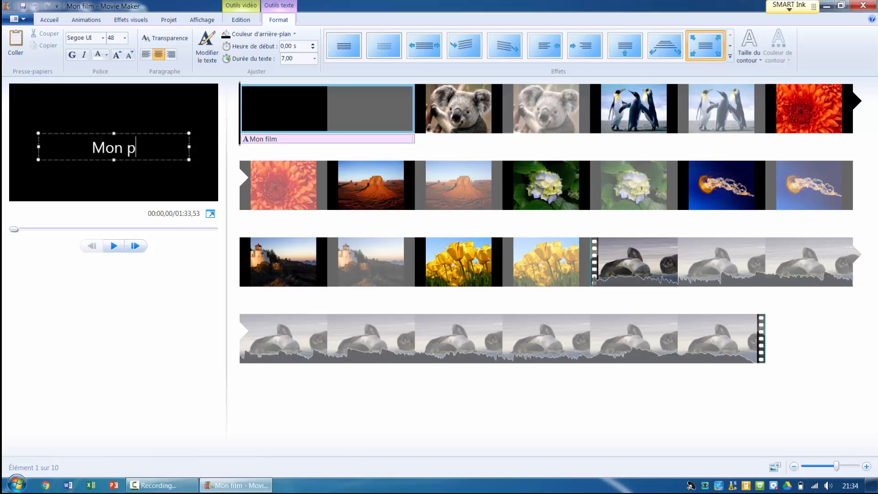
text(rojet)
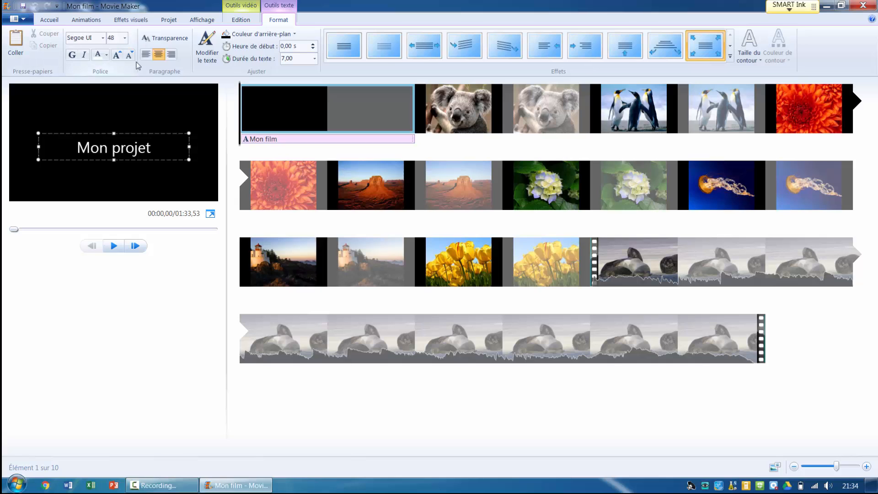
Set the title's text duration to 5,00 seconds and apply the third Cinématique text effect
click(103, 38)
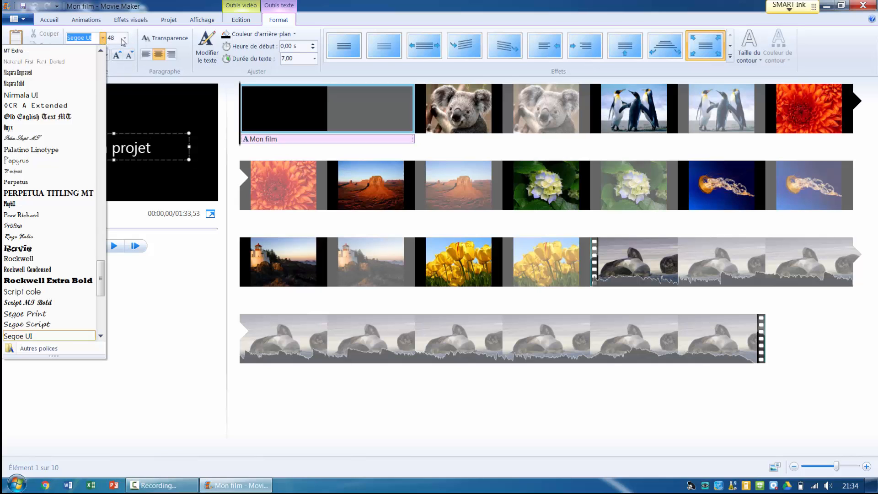
click(136, 44)
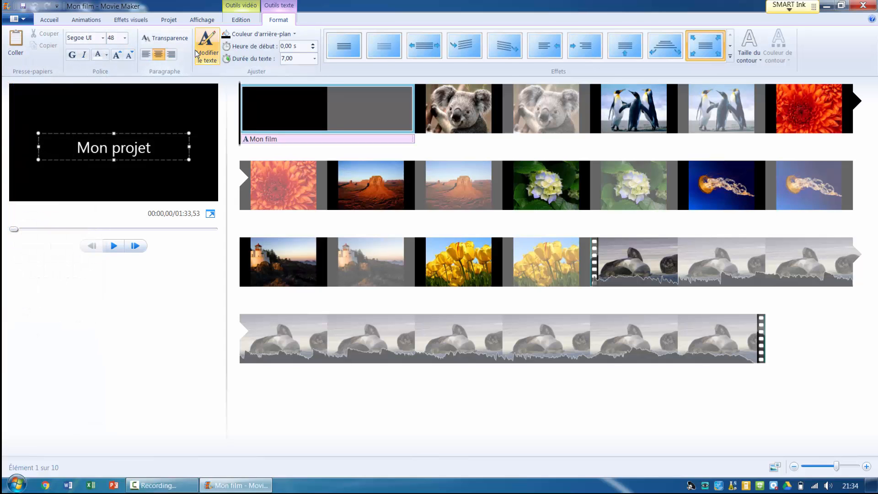
click(297, 58)
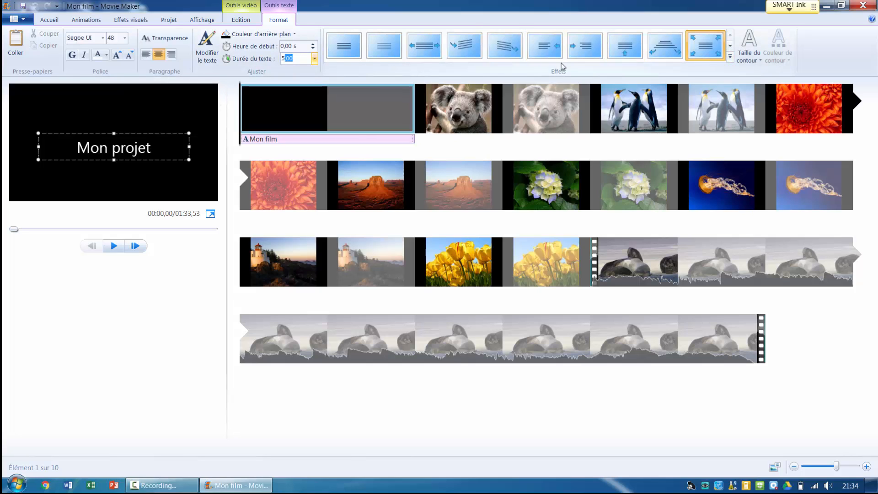
click(730, 57)
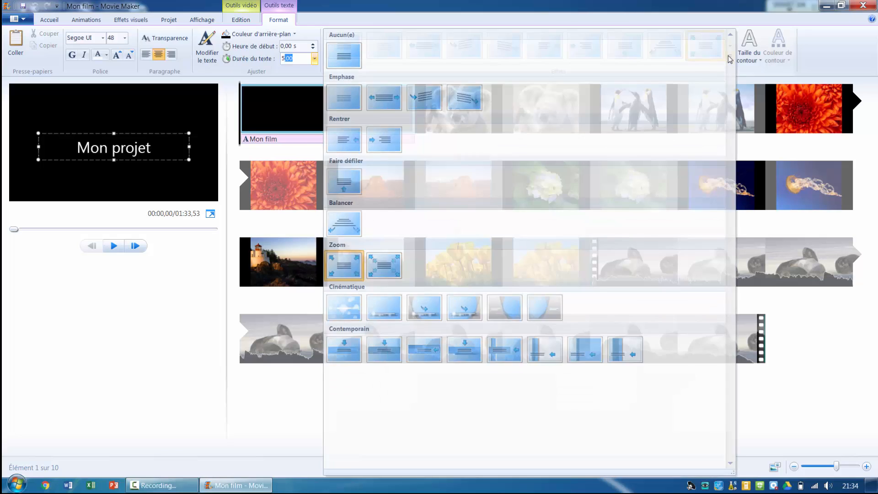
click(730, 57)
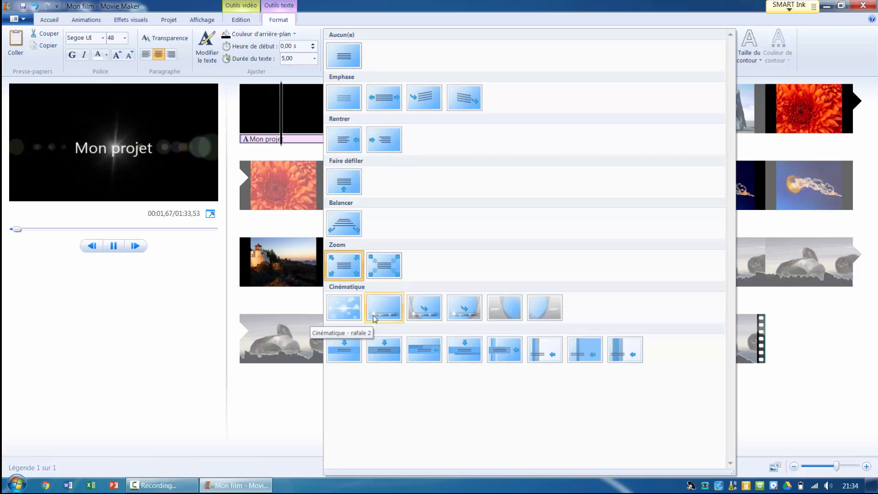
click(421, 318)
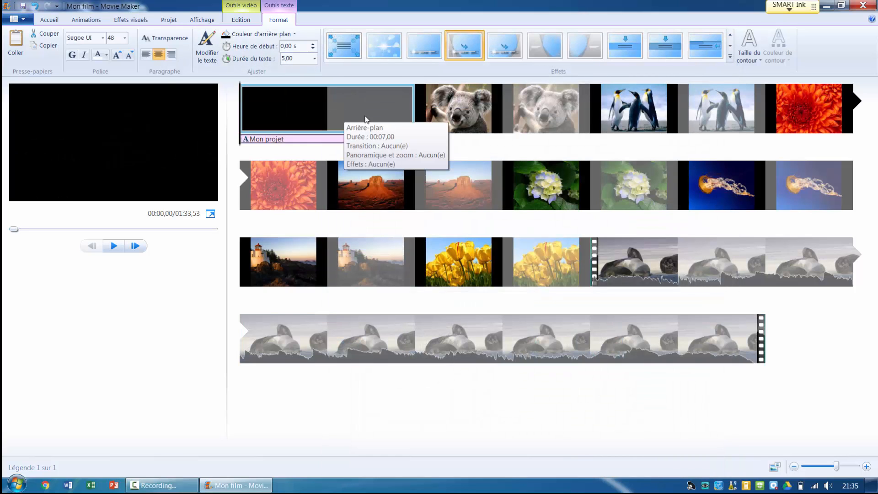
Select all items in the project and set their duration to 5,00 seconds
click(459, 103)
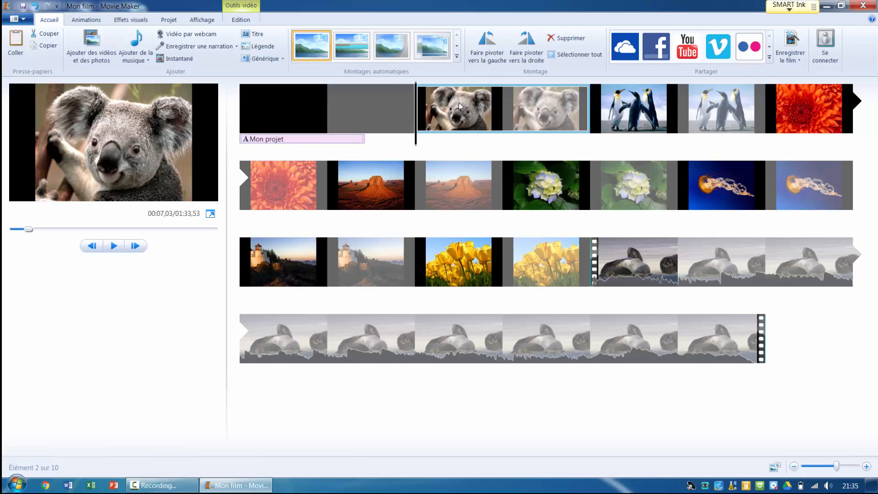
key(ctrl+a)
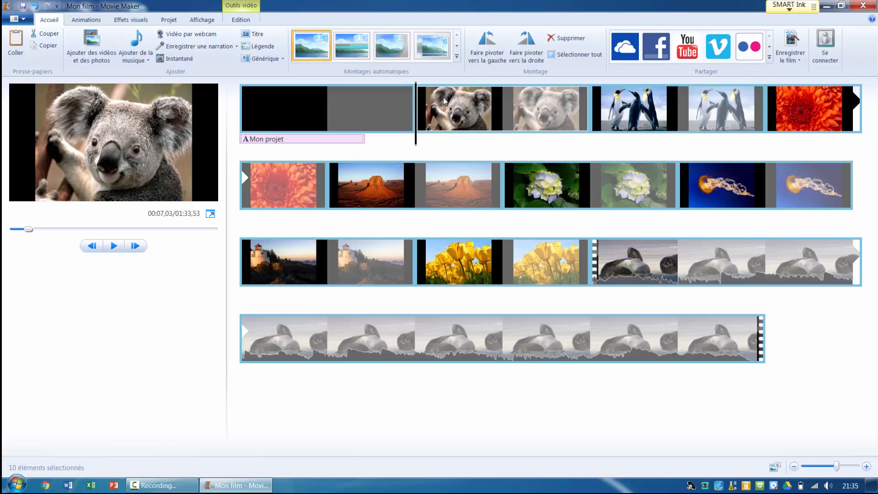
click(242, 19)
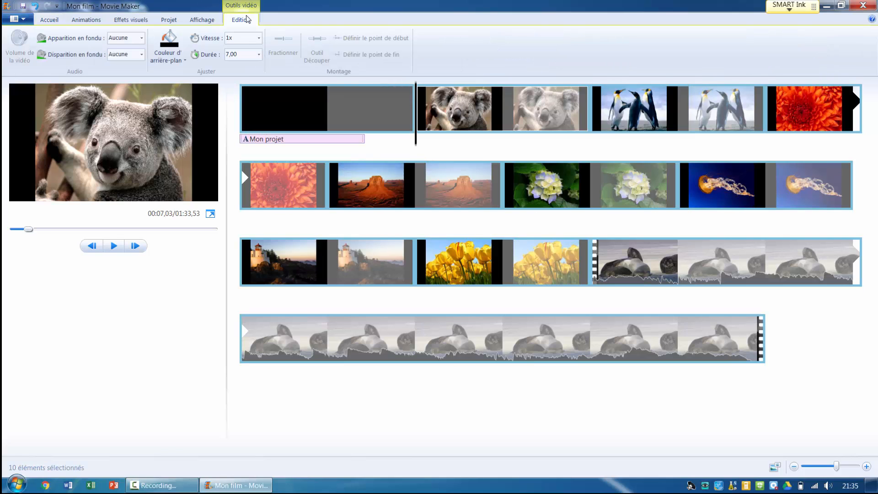
click(248, 54)
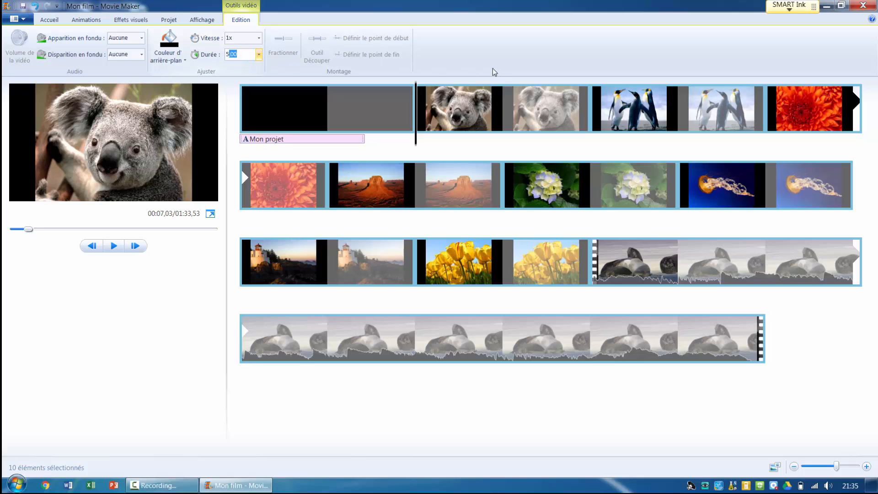
key(Return)
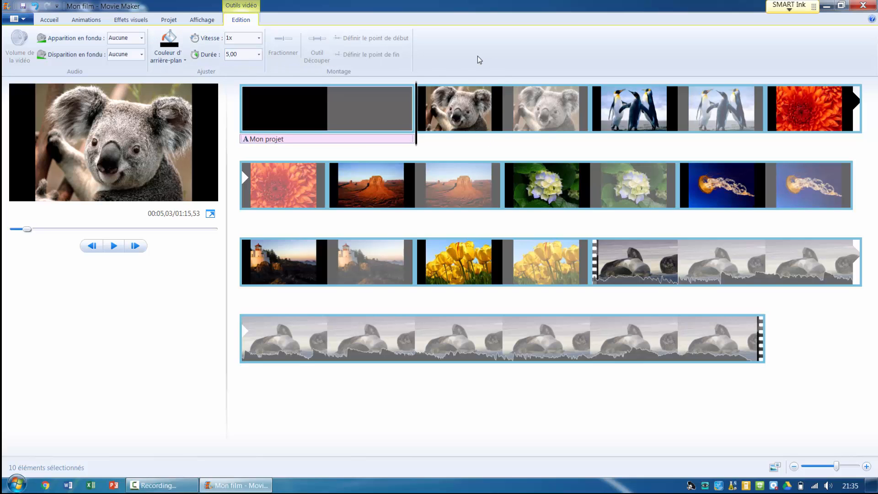
Browse the full gallery of available transitions for the koala photo
click(468, 108)
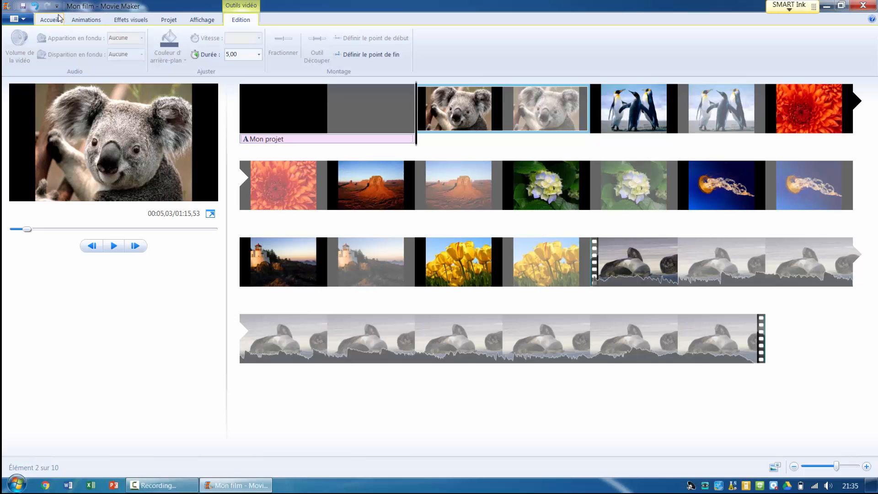
click(77, 21)
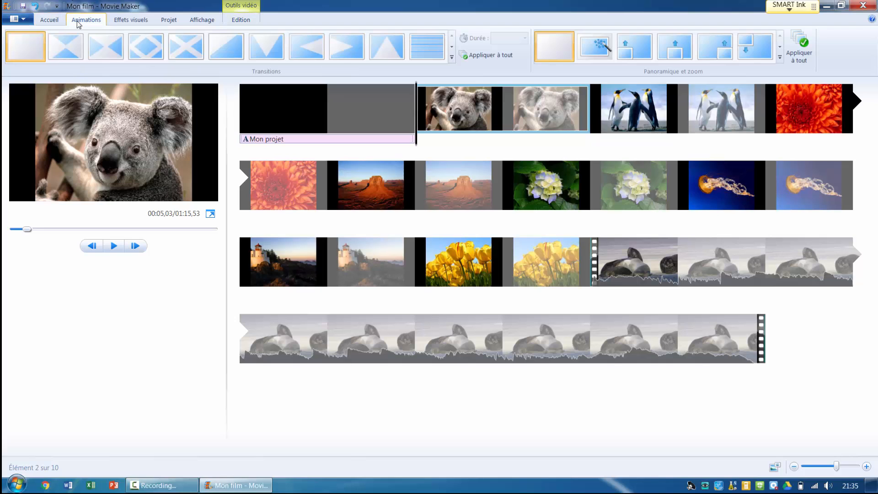
click(451, 47)
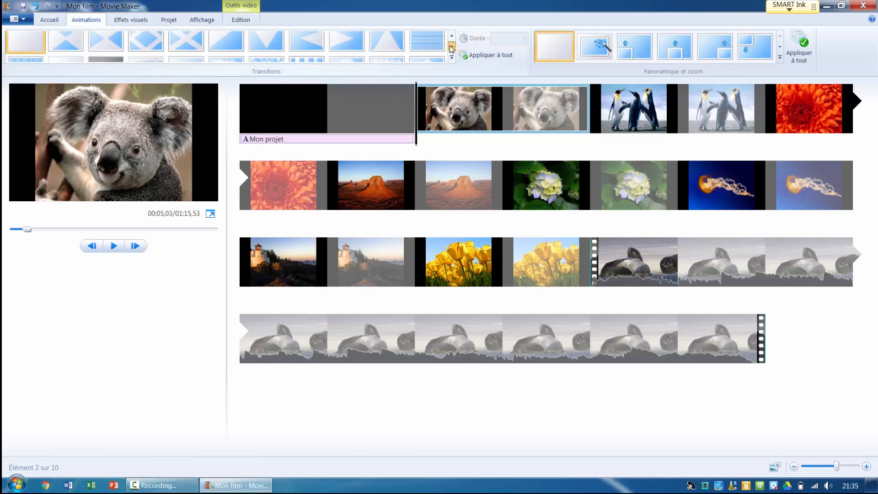
click(451, 47)
click(451, 47)
click(451, 48)
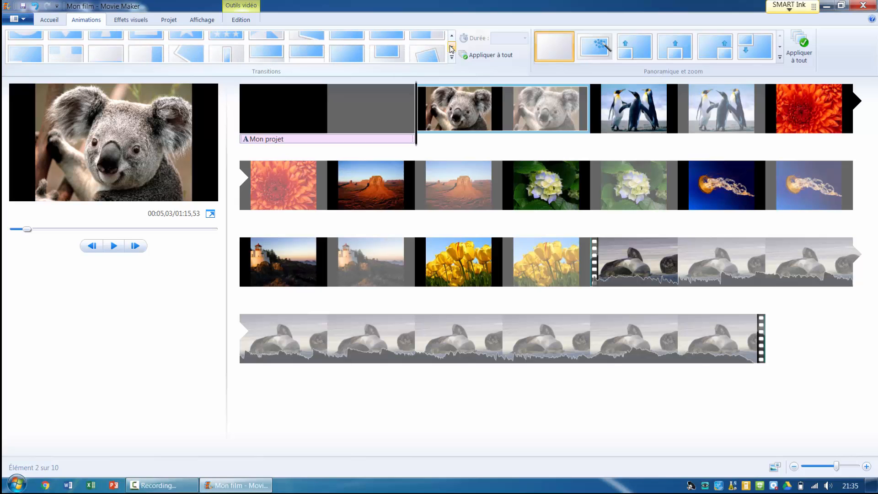
click(451, 49)
click(451, 48)
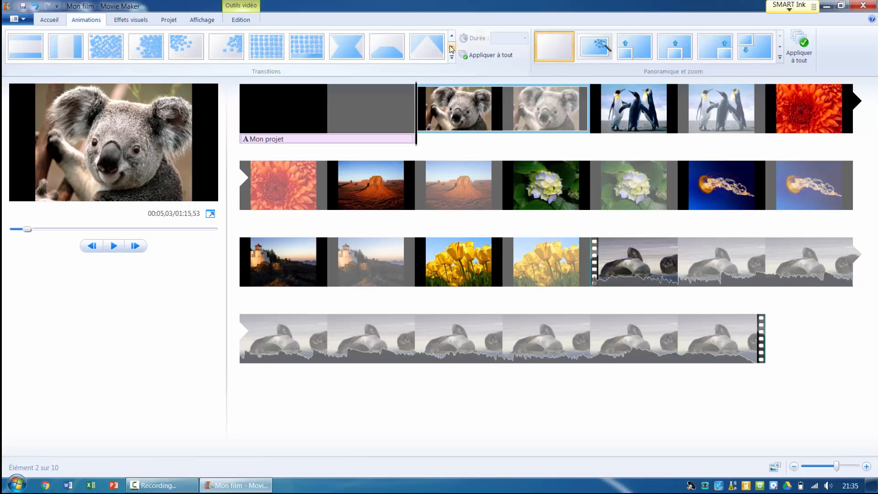
click(451, 48)
click(451, 49)
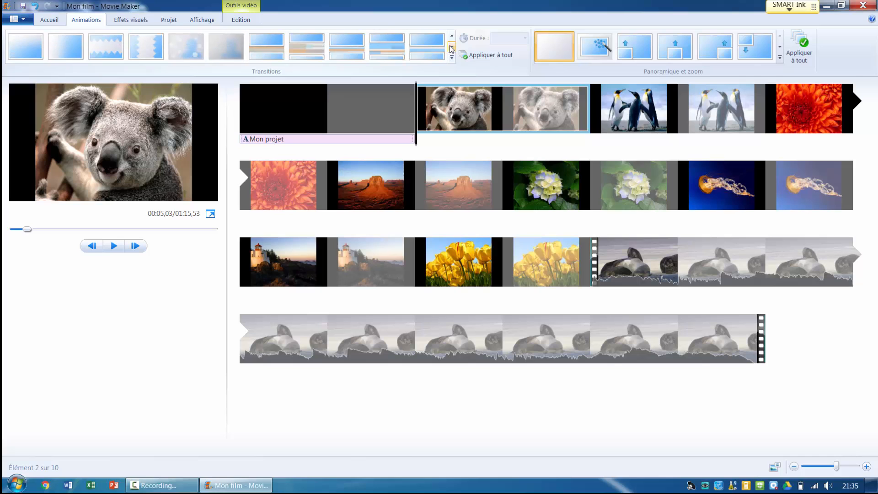
click(451, 48)
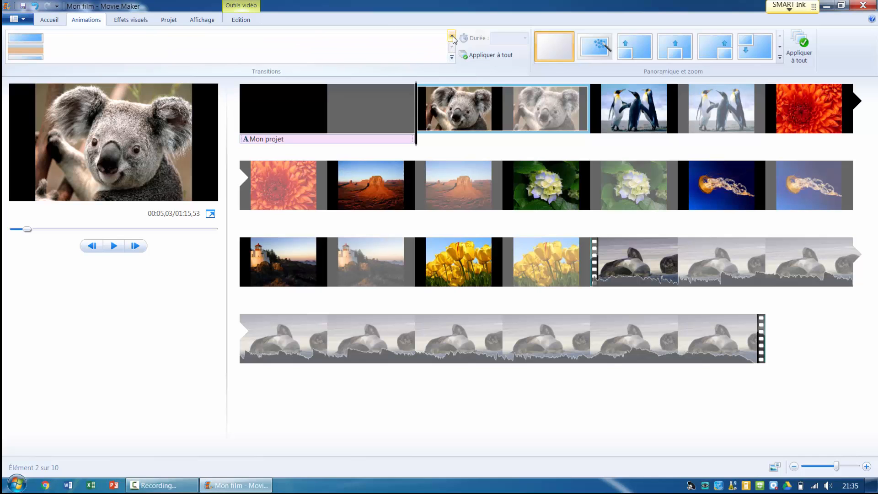
click(453, 37)
Try the Contemporain "déplacer vers le bas" transitions on the koala photo, keep the one after "étroit 2" and apply it to all items
click(275, 46)
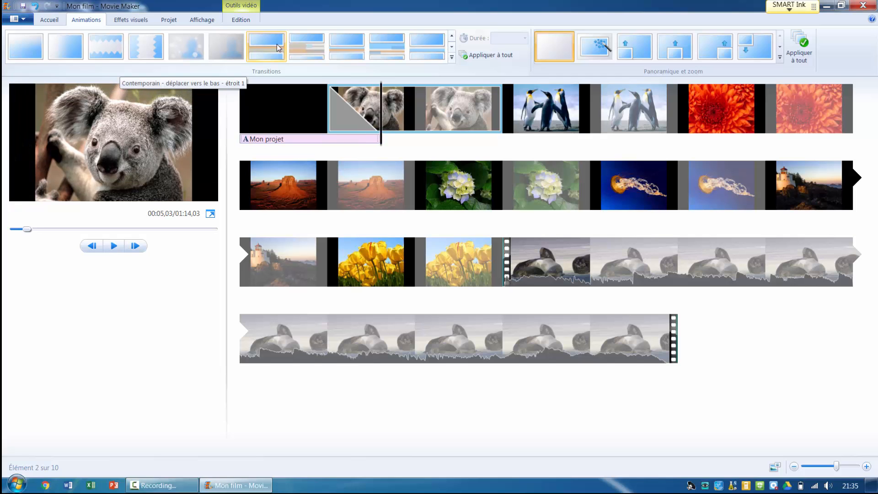
click(315, 48)
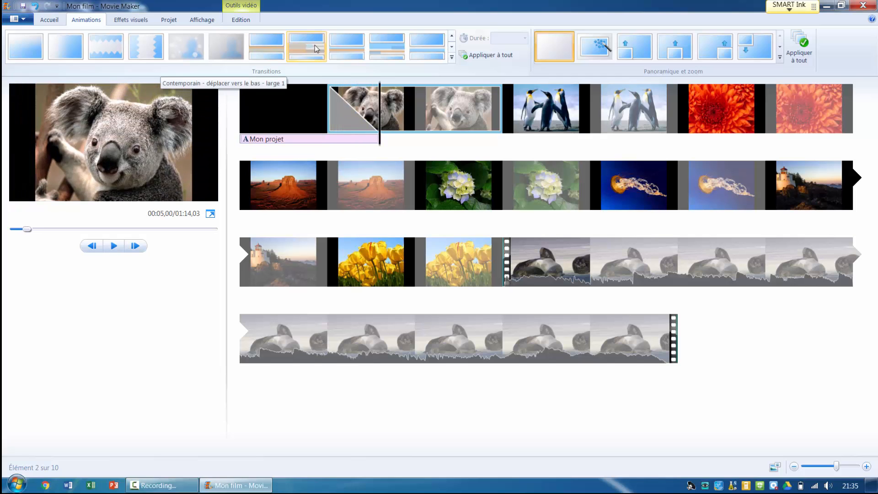
click(339, 48)
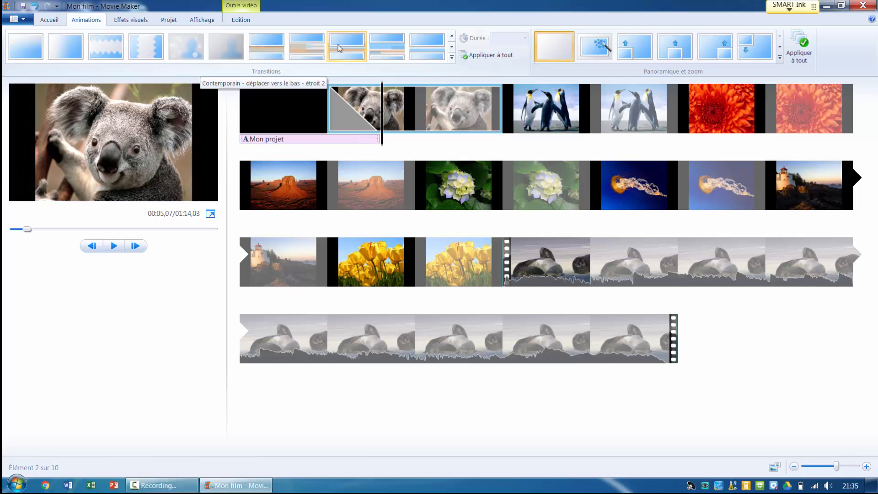
click(385, 48)
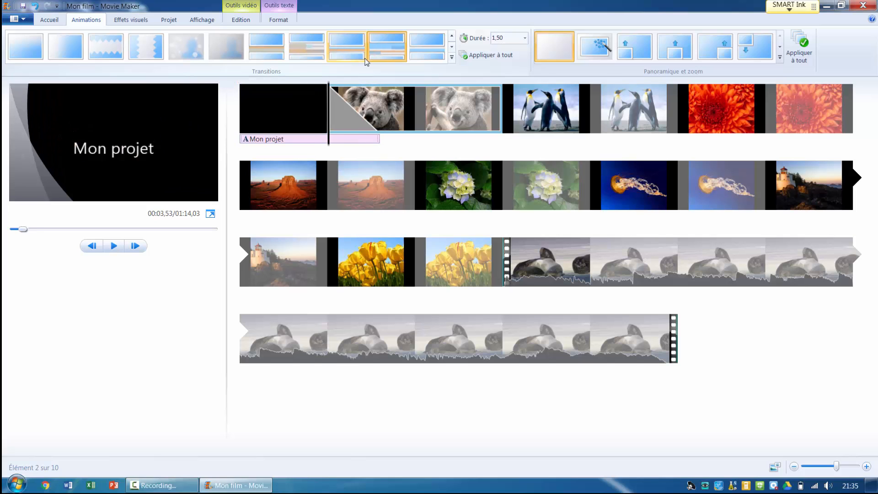
click(509, 54)
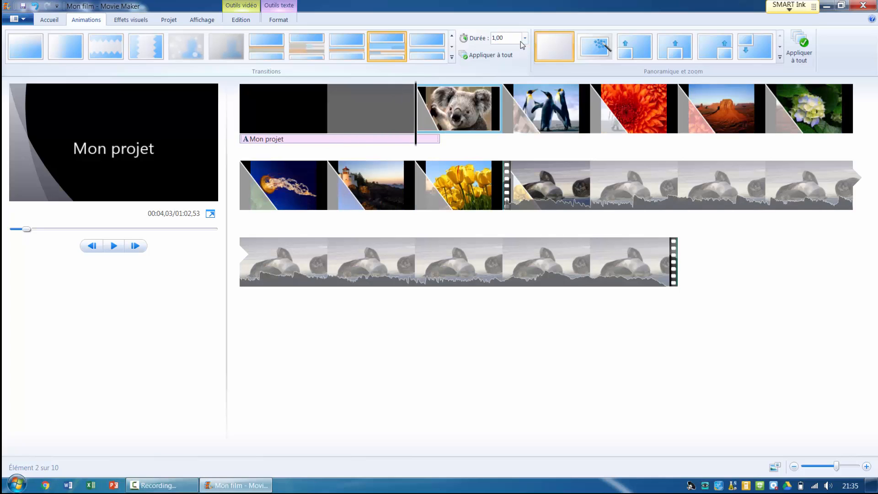
Play the title's transition into the koala photo and set the "Mon projet" text duration to 4,00 seconds
click(114, 247)
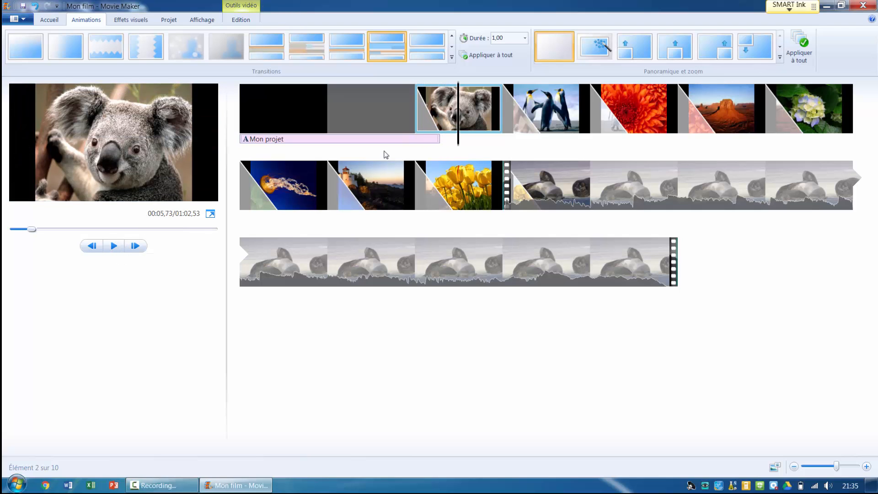
click(404, 140)
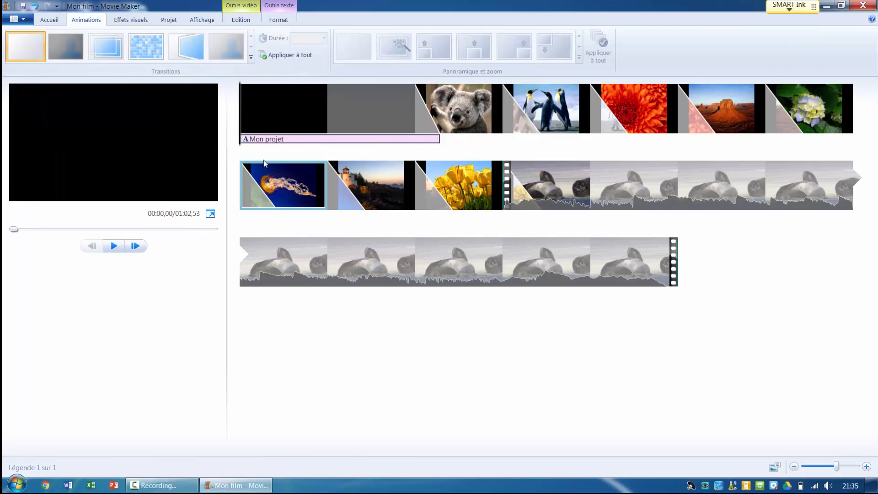
click(266, 140)
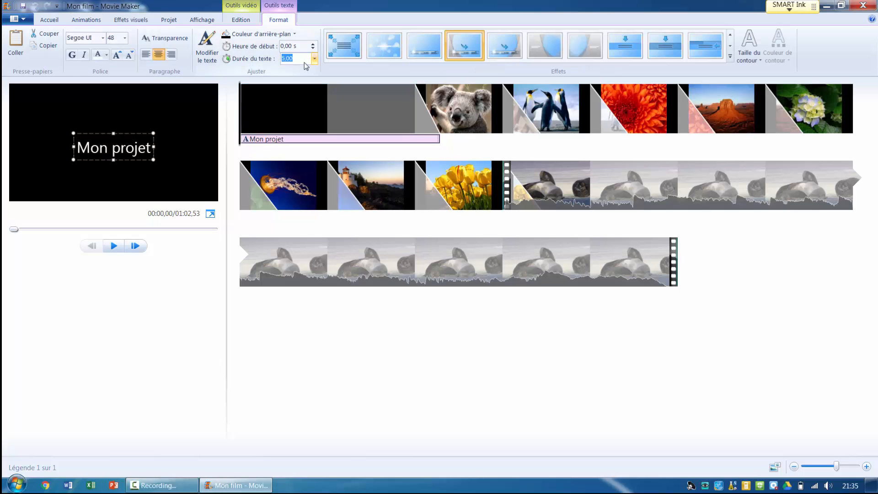
key(Return)
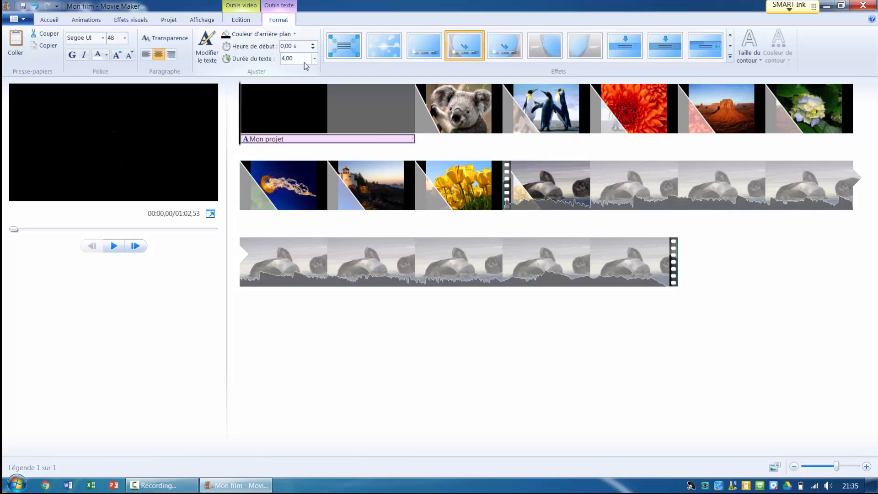
Play the film from the start and preview pan-and-zoom options and visual effects on the red flower photo
click(120, 249)
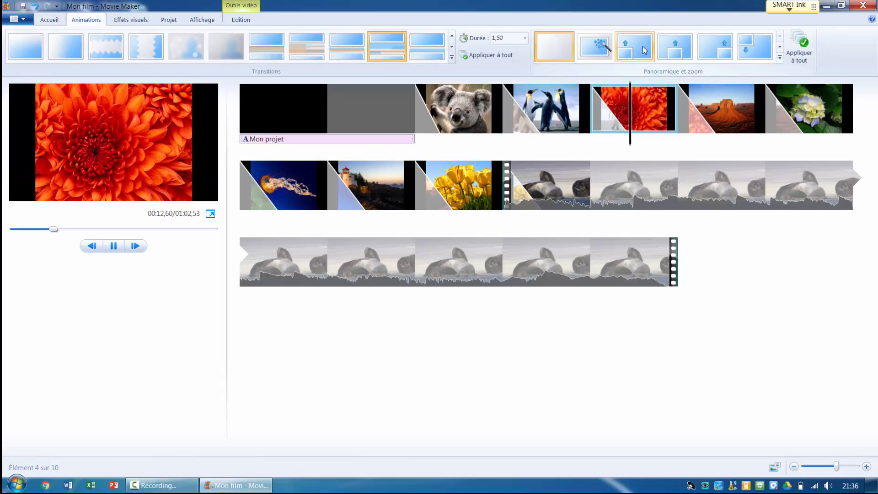
click(740, 60)
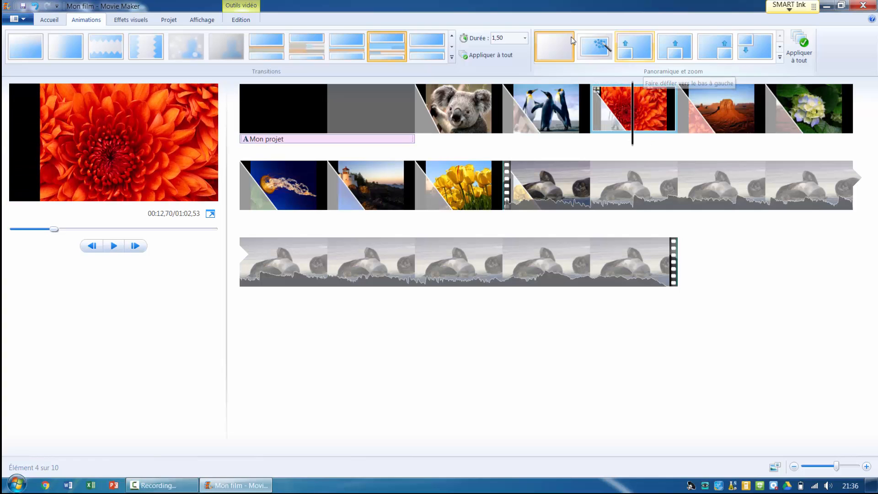
click(128, 21)
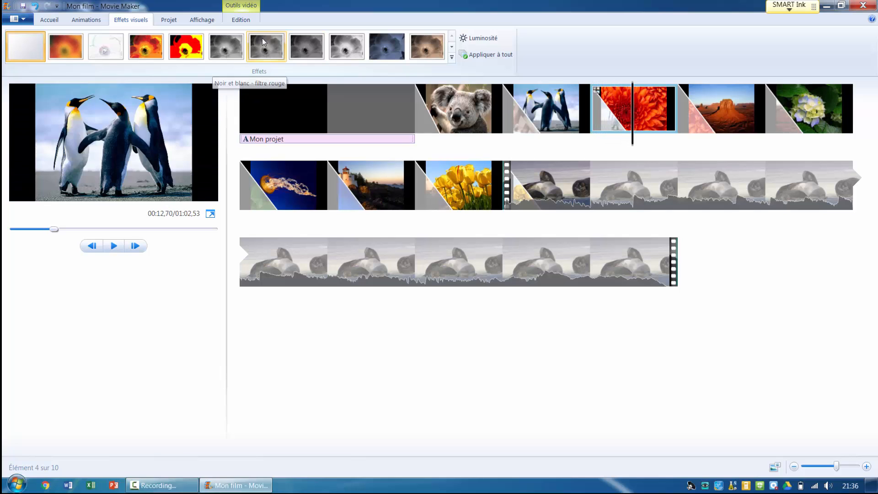
Add a caption reading "Koala" to the koala photo
click(48, 20)
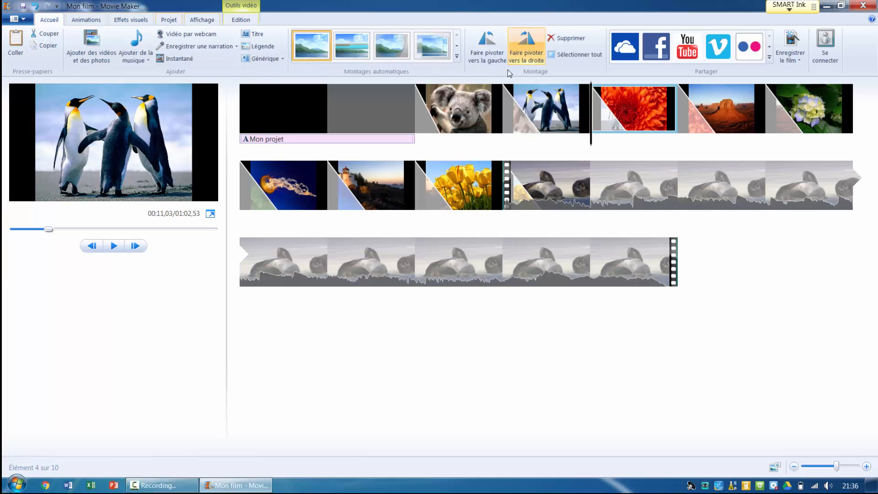
click(456, 120)
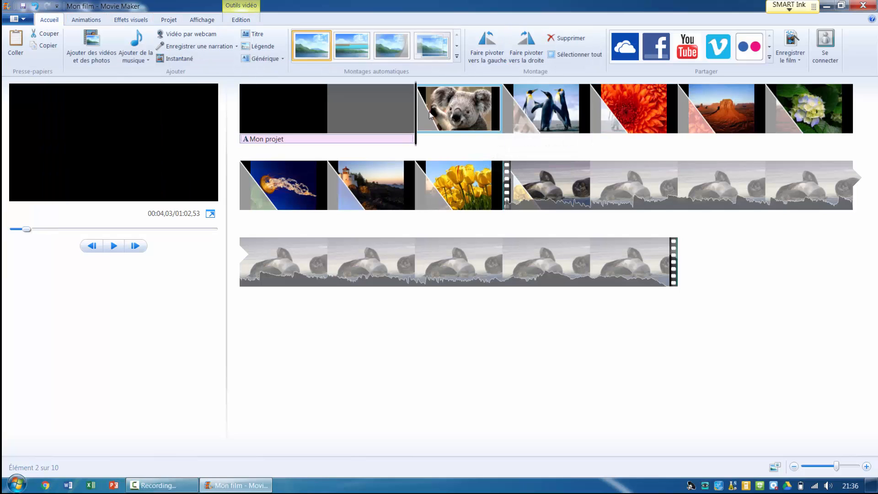
click(258, 46)
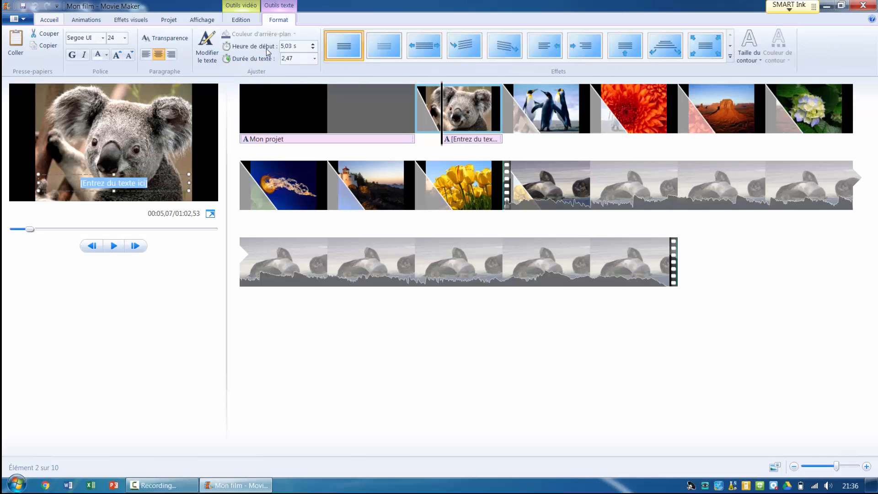
text(Koala)
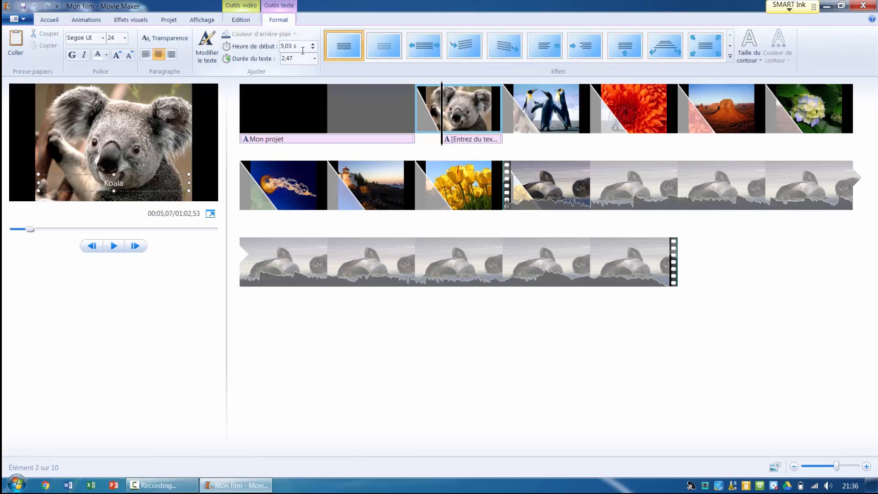
Add a caption reading "Manchot" to the penguin photo
click(546, 114)
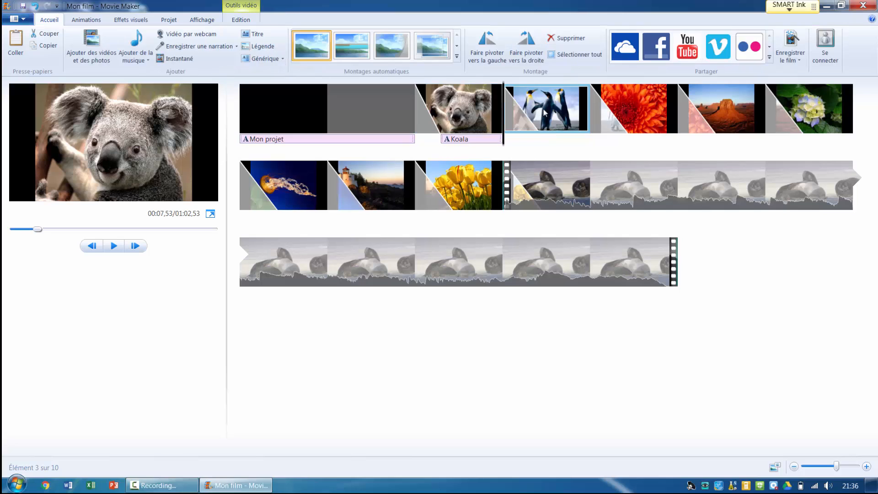
click(263, 46)
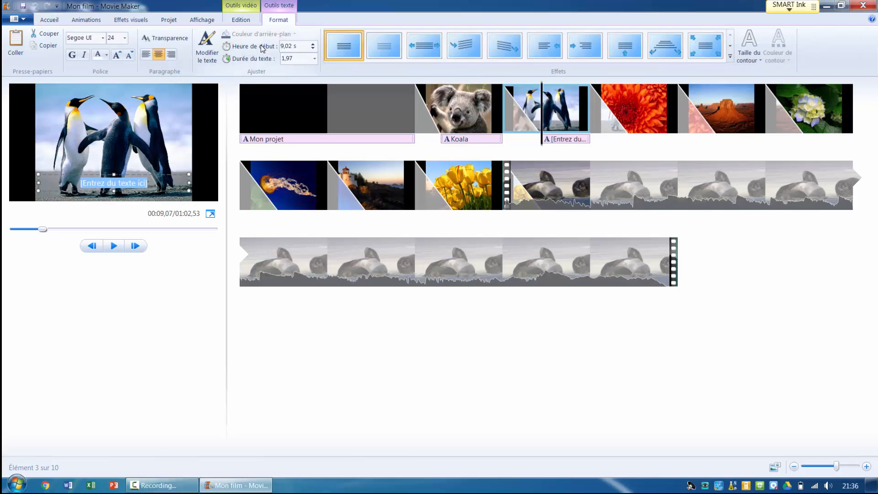
text(Manchot)
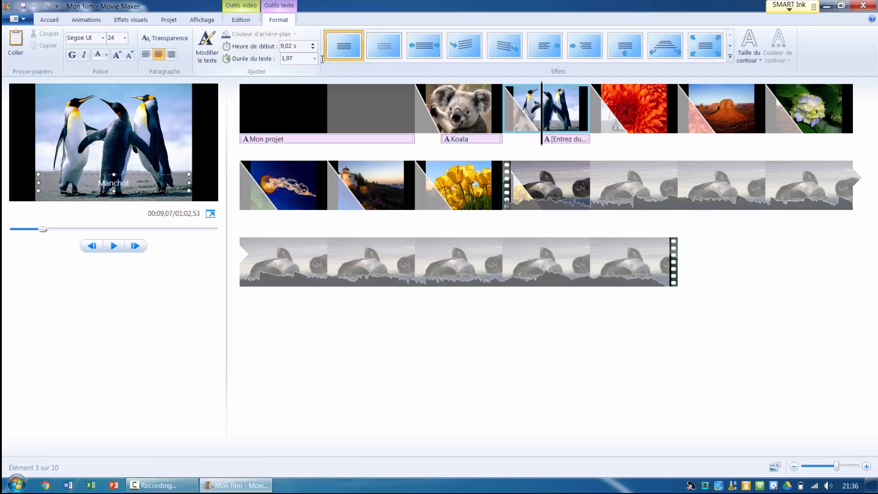
Add a caption reading "Fleur" to the red flower photo and play the film to check it
click(622, 100)
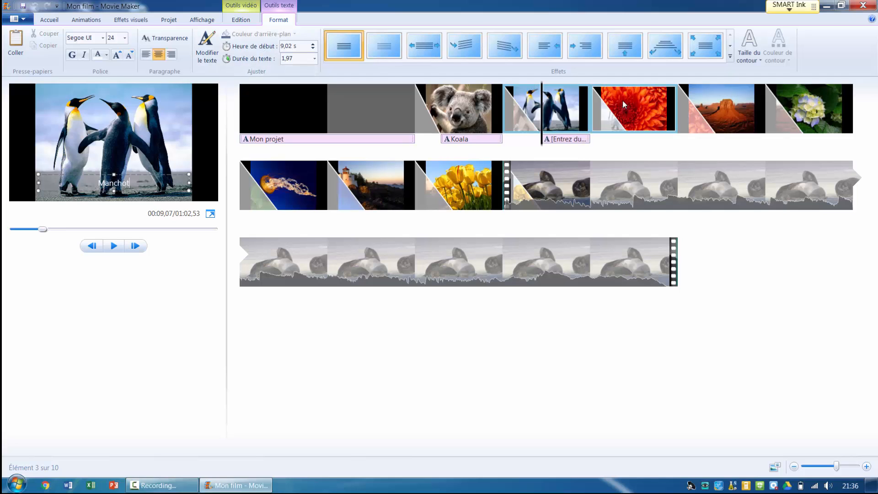
click(254, 51)
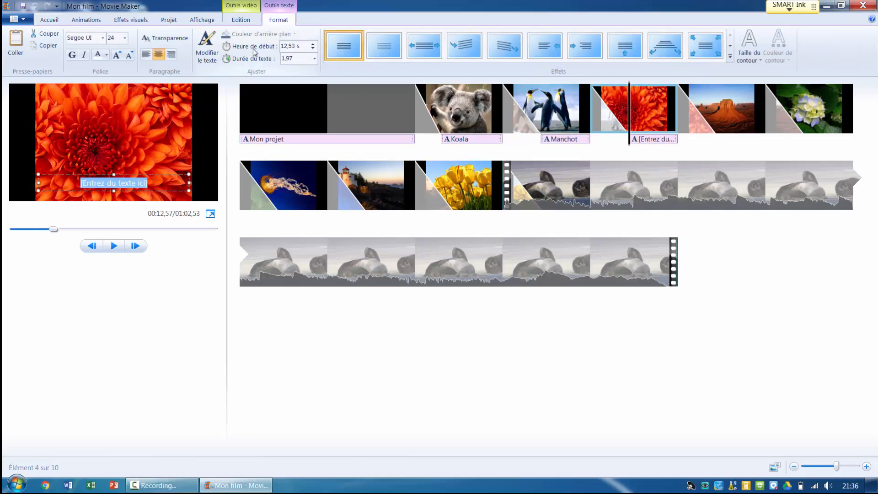
text(Fleur)
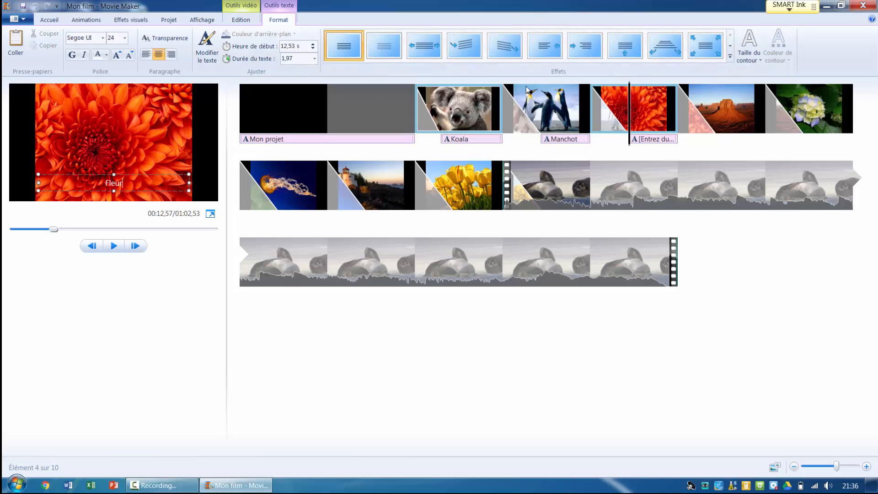
click(114, 247)
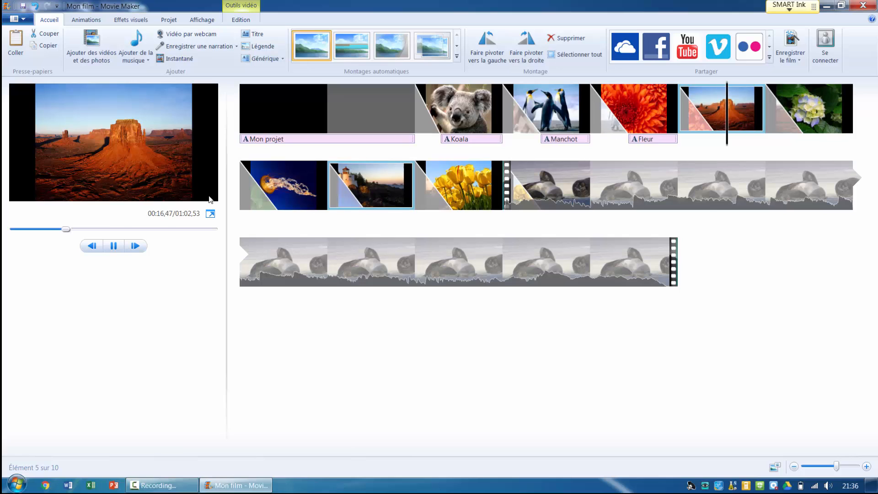
click(109, 247)
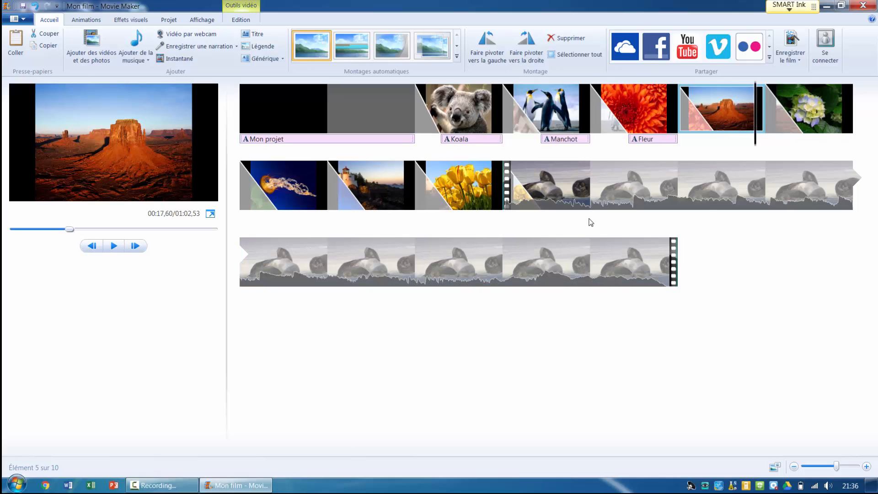
Open the video clip in the Trim tool and set its start point to 4.63 s, at the birds on the grass
click(564, 186)
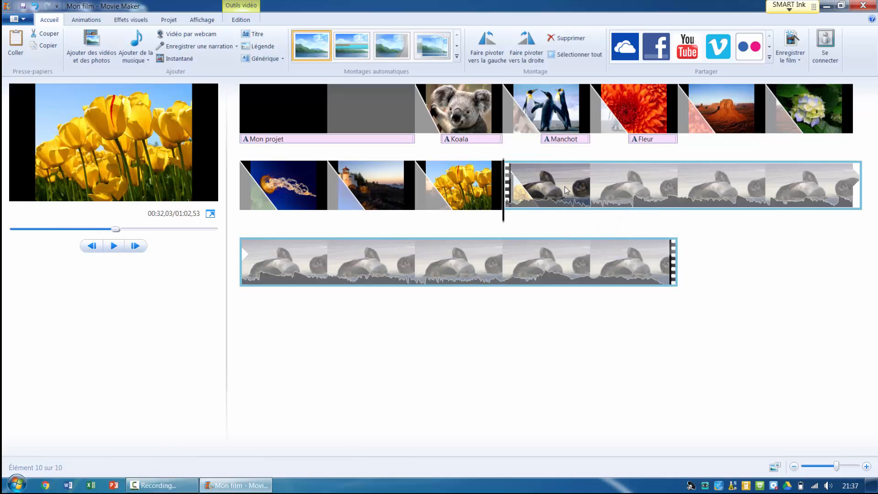
double_click(566, 190)
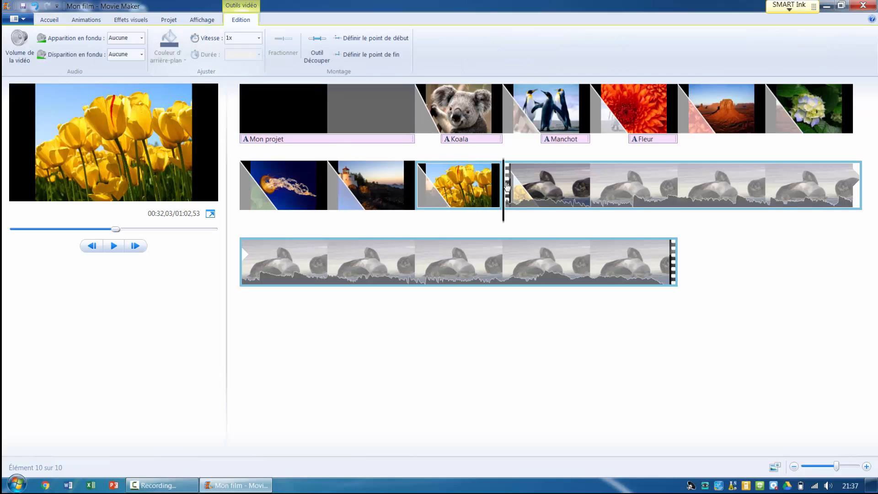
click(315, 53)
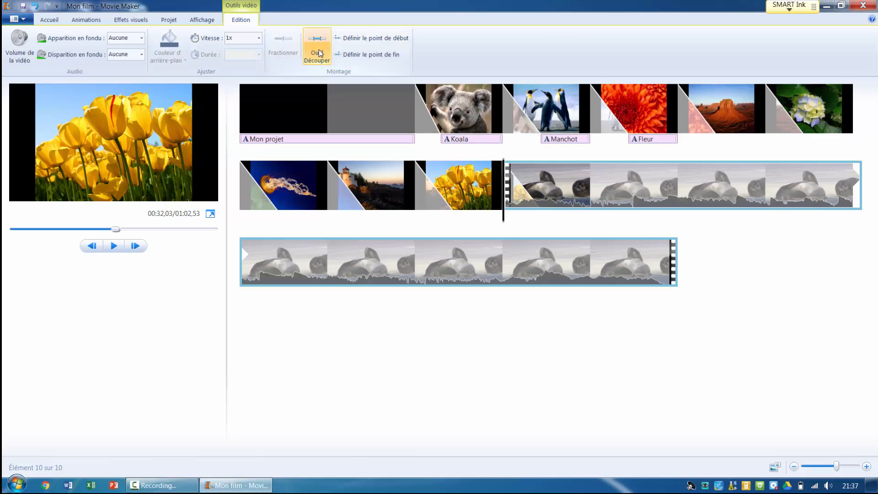
click(116, 255)
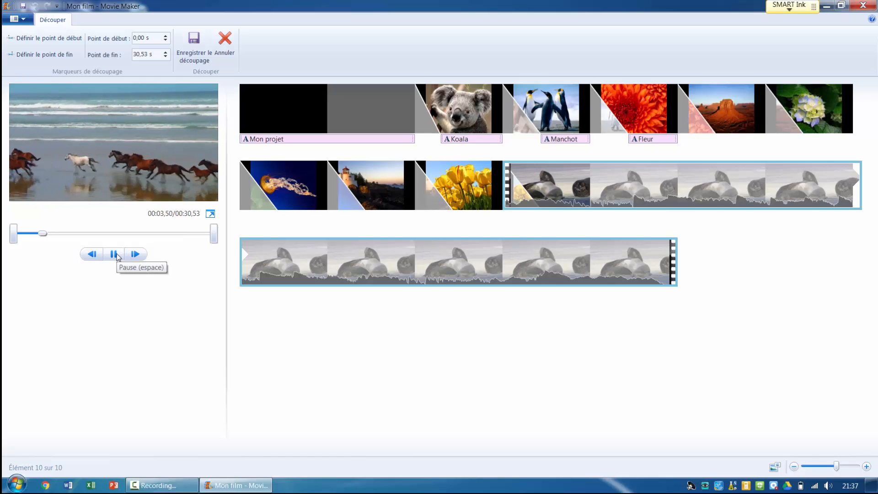
click(115, 254)
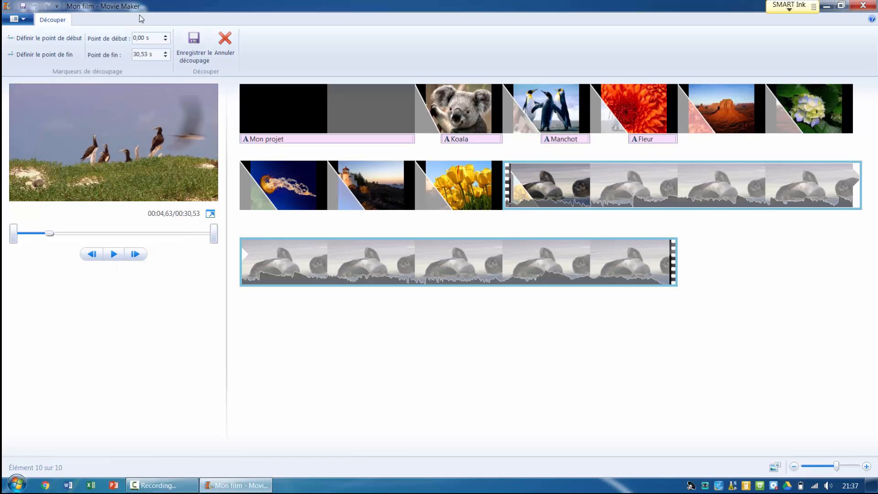
click(48, 38)
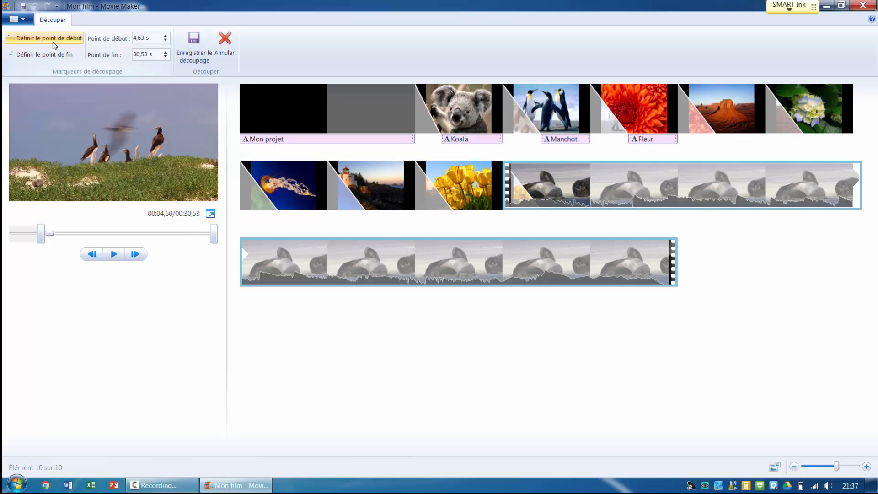
Set the clip's end point to 12.80 s, at the white seabirds, and save the trim
click(114, 255)
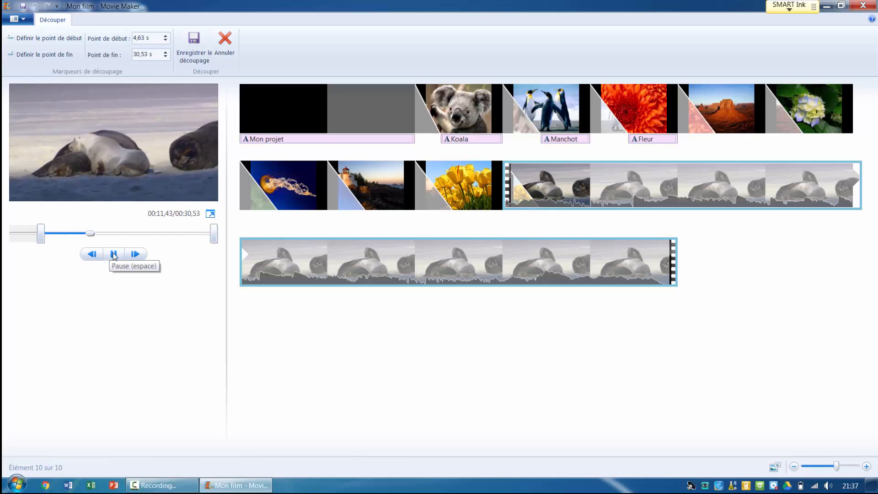
click(114, 255)
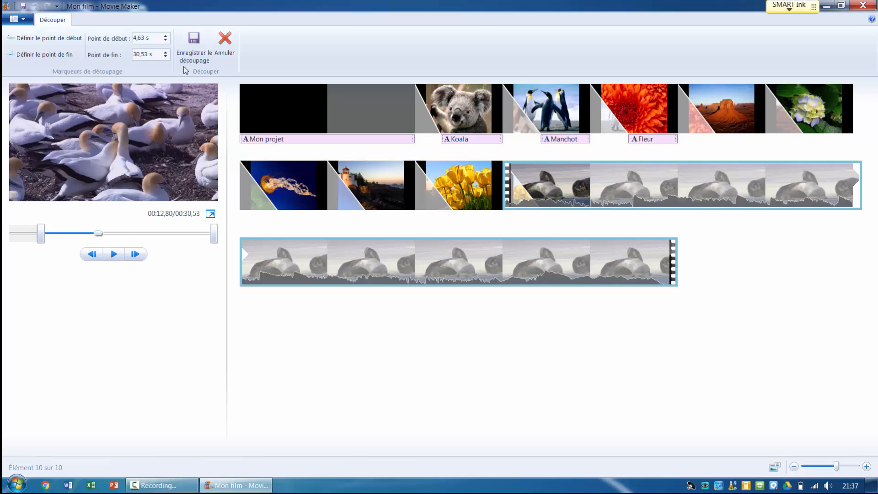
click(48, 55)
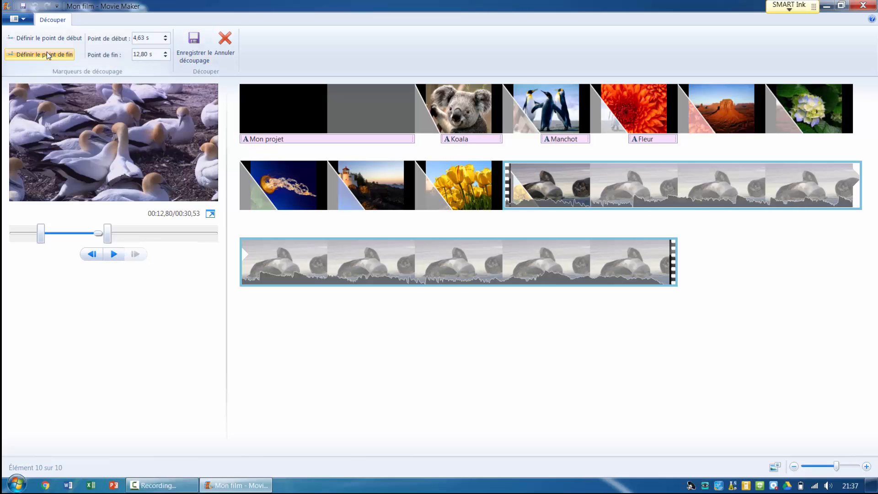
click(194, 42)
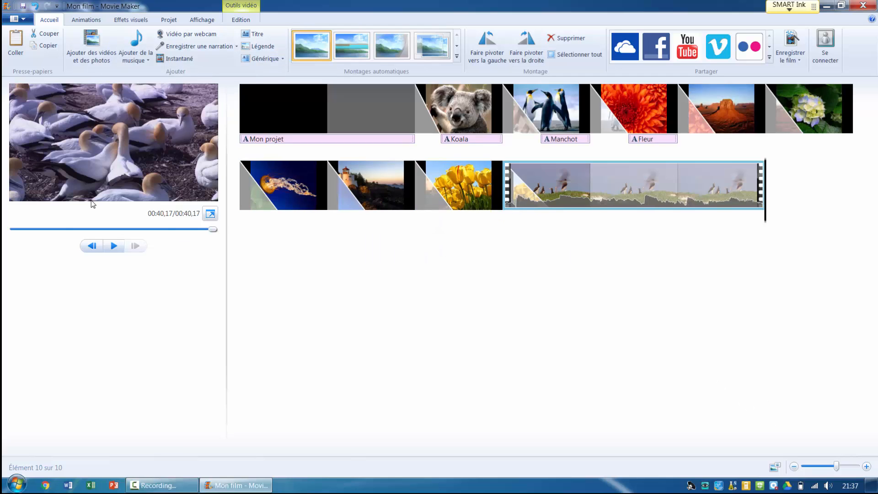
Play the opening title and return the playhead to the start of the film
click(112, 249)
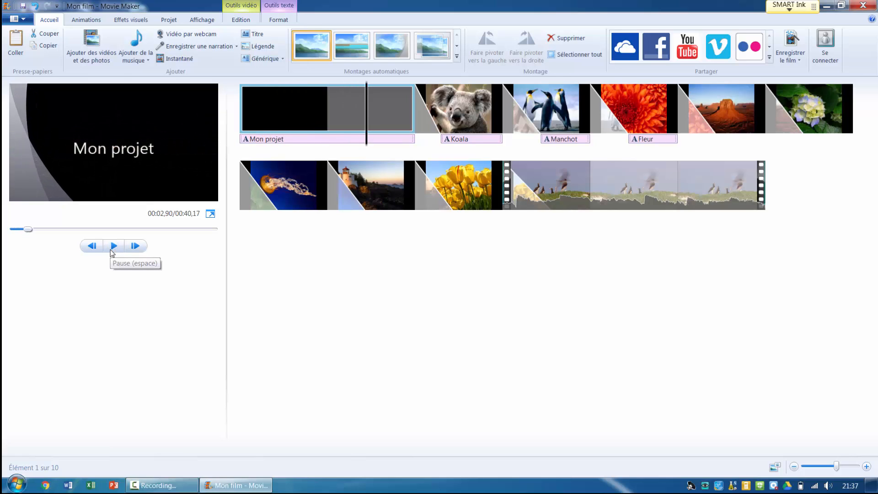
click(113, 247)
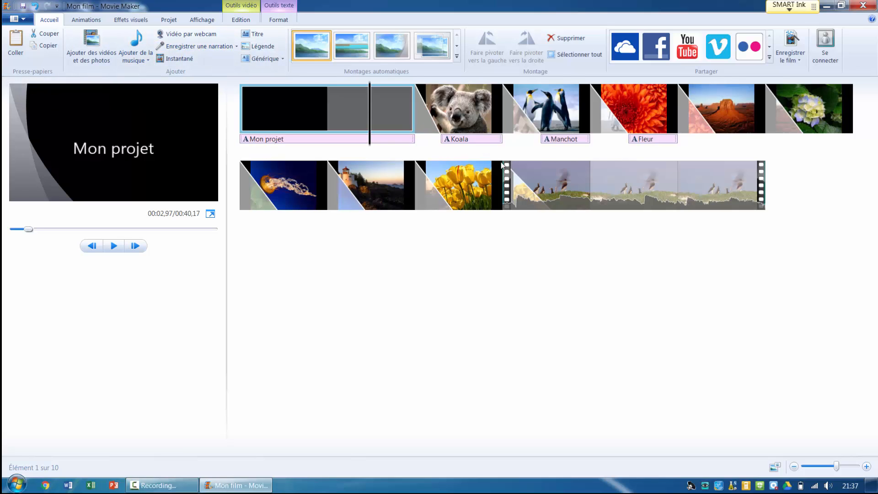
click(286, 113)
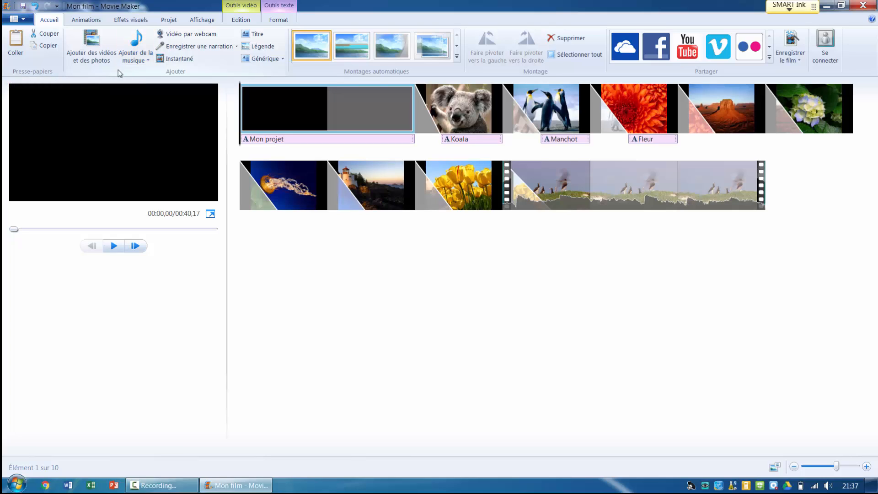
Add the sample music track Kalimba from the start of the film
click(131, 53)
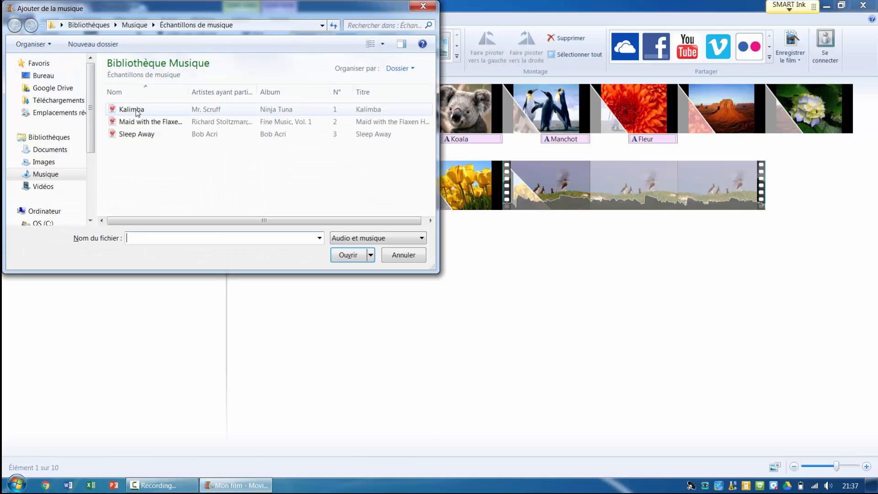
click(174, 109)
click(348, 255)
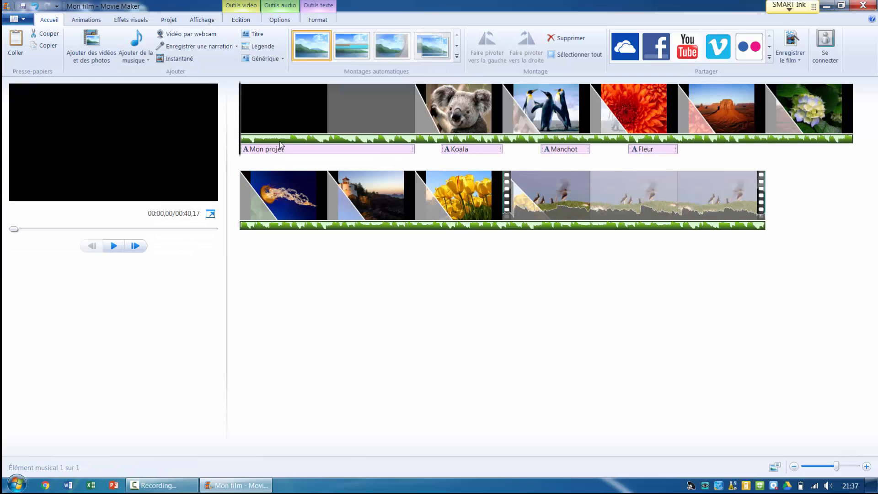
Set both the fade-in and the fade-out of the Kalimba music to Moyenne
click(289, 8)
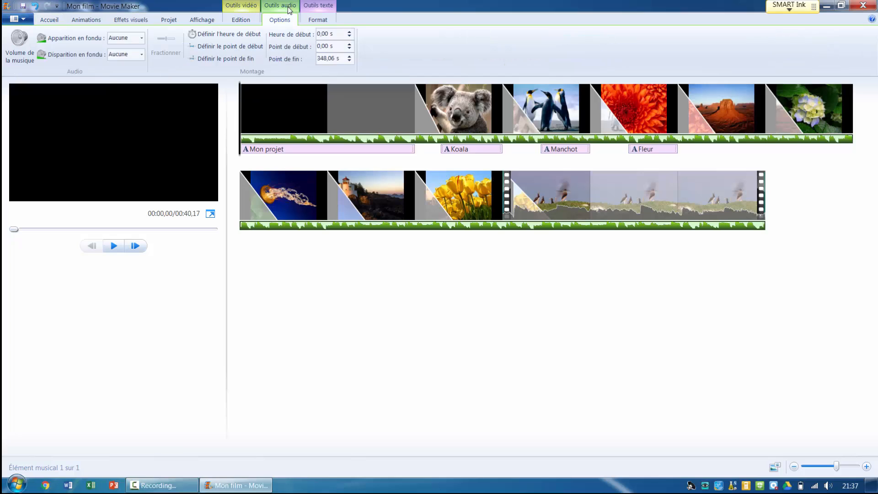
click(142, 39)
click(133, 67)
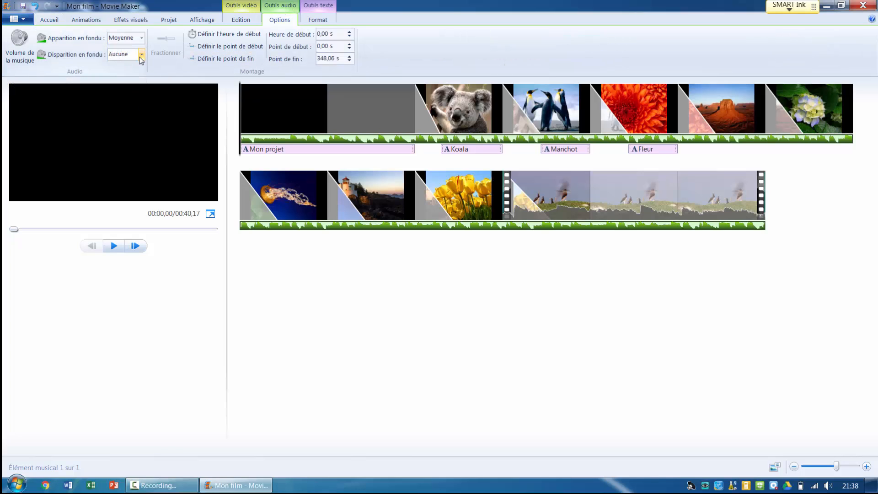
click(141, 57)
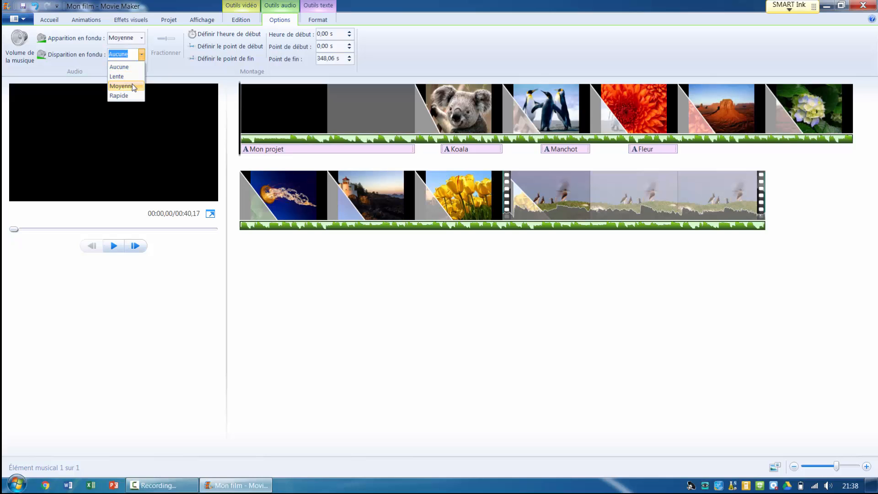
click(134, 86)
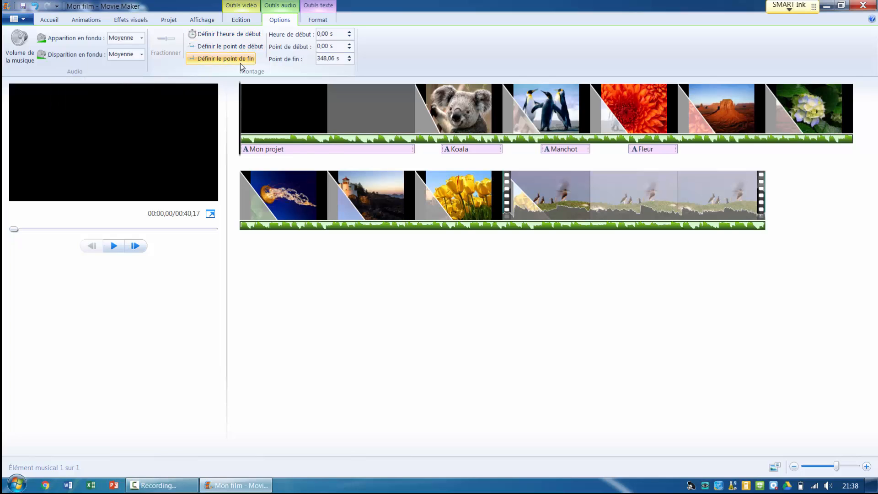
Set the Kalimba music's end point to 4 s so it covers only the title
click(339, 59)
text(4)
key(Return)
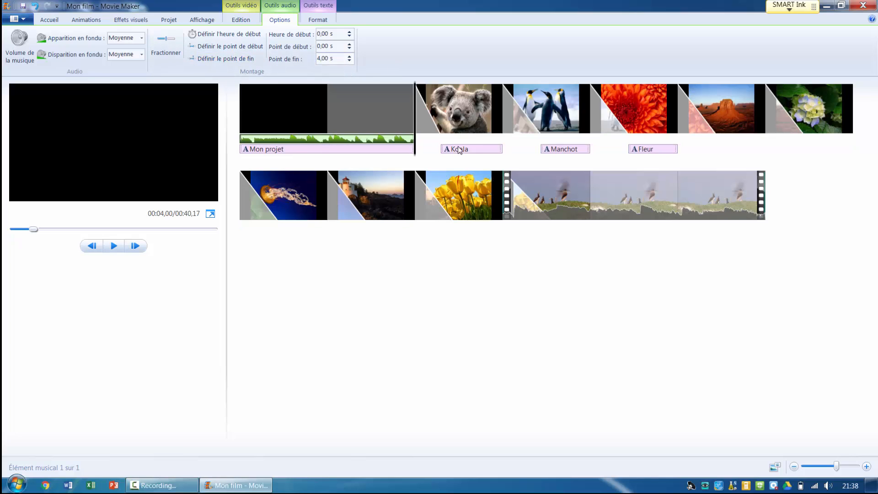
Add a second sample music track starting where the title music ends, at the koala photo
click(48, 20)
click(132, 58)
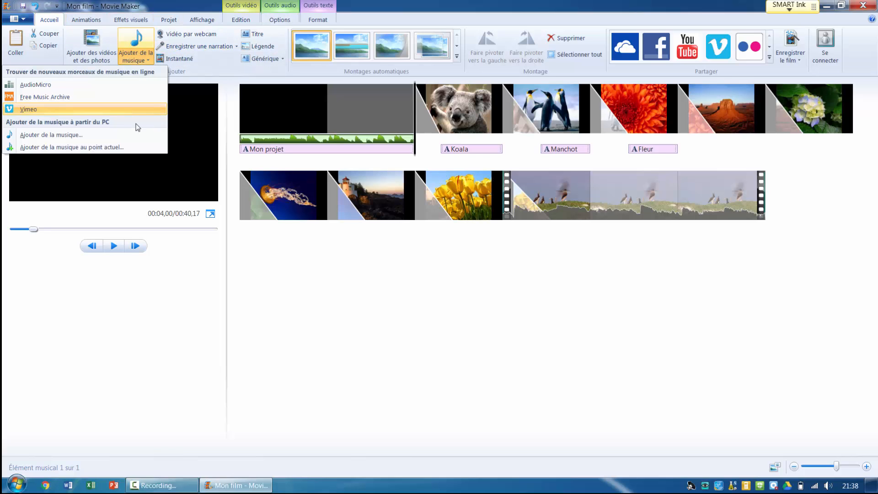
click(102, 136)
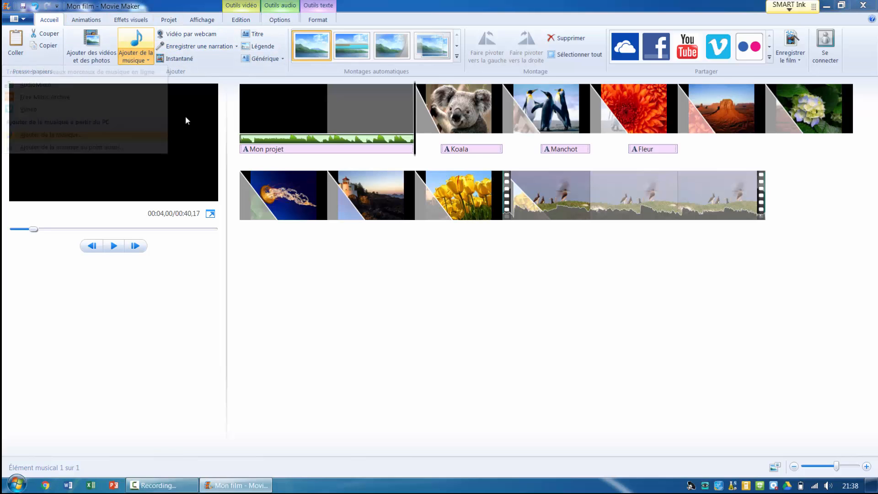
click(348, 255)
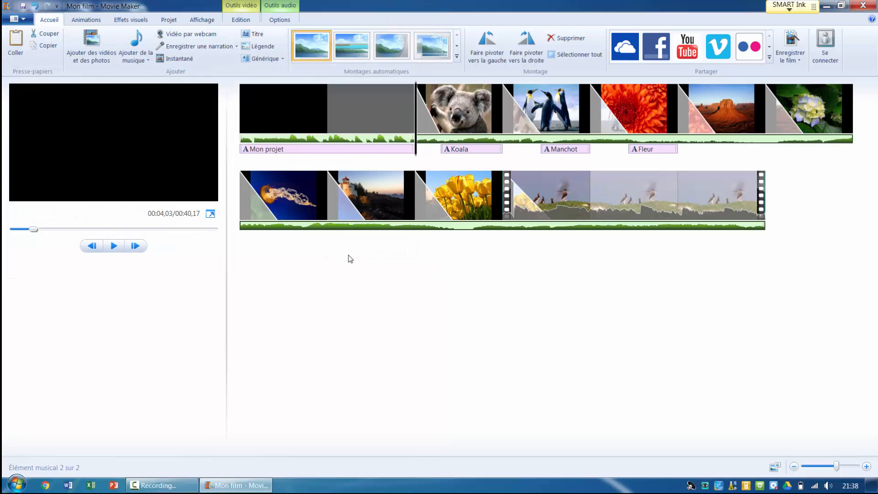
Locate the end of the tulip photo with the playhead and set the second music track's end point to 32 s
click(277, 6)
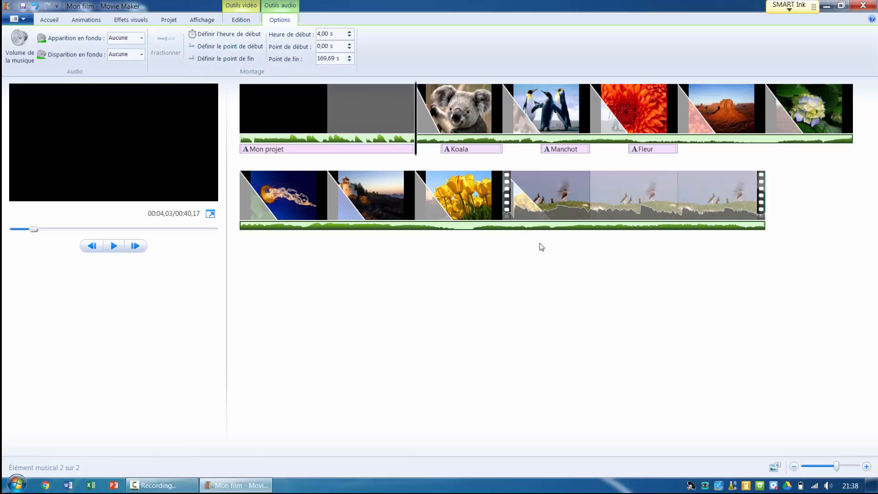
click(481, 230)
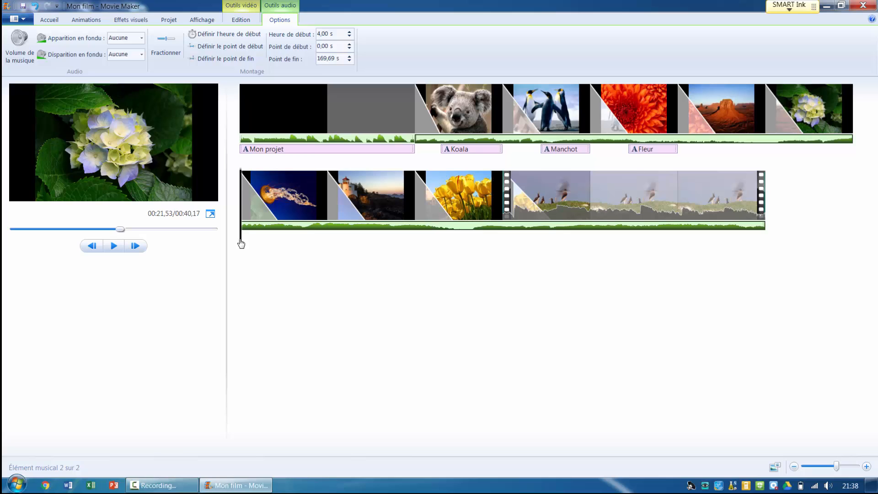
drag(241, 244, 505, 265)
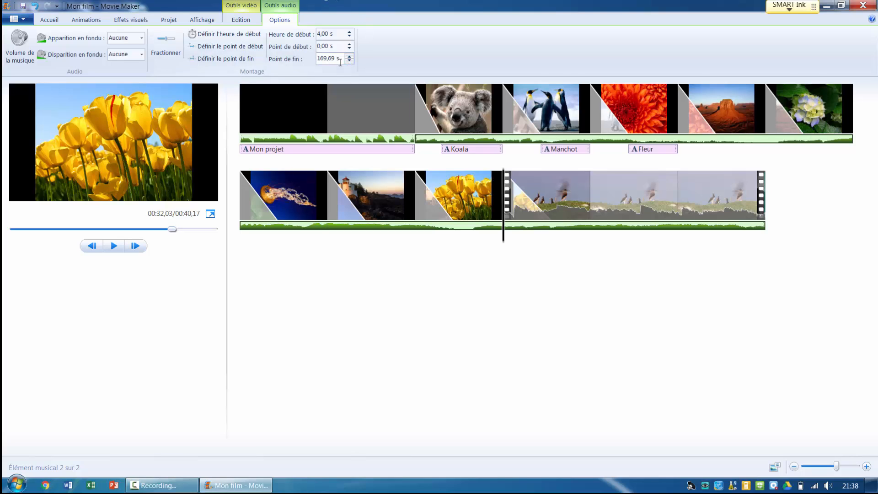
click(311, 58)
text(32)
key(Return)
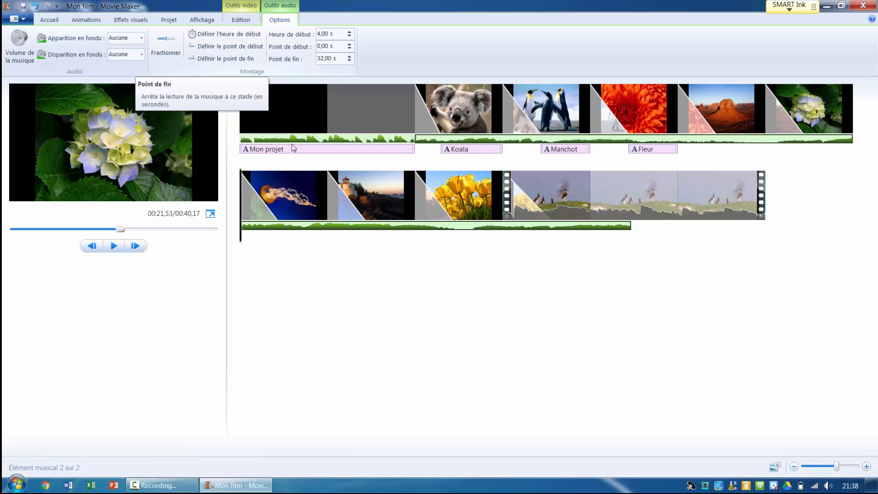
Play up to the end of the tulip photo and set the second music track to end there, at 27.77 s
click(113, 247)
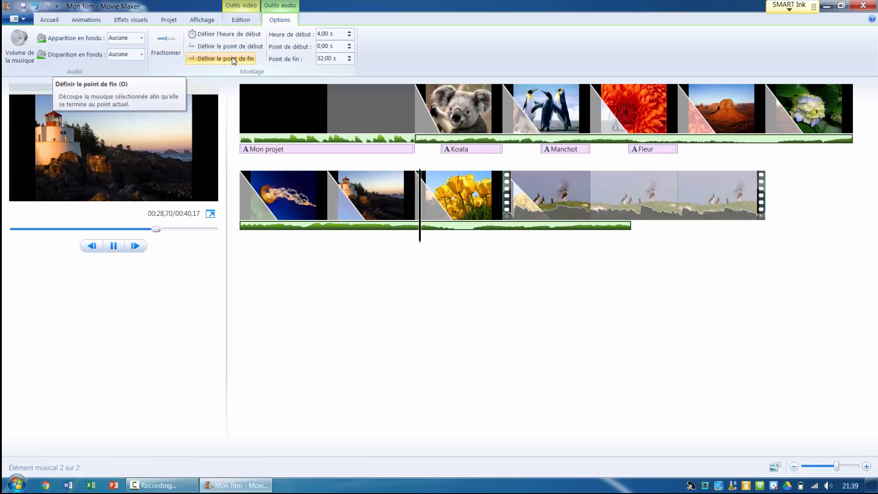
click(114, 247)
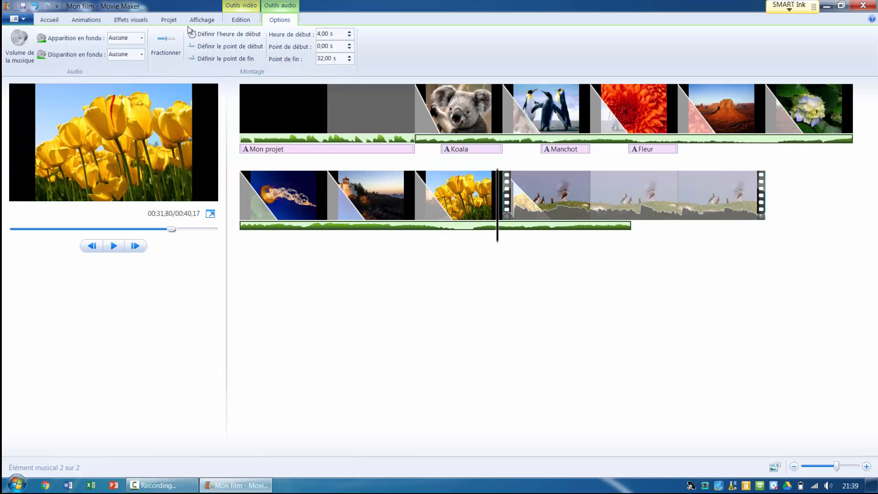
click(198, 60)
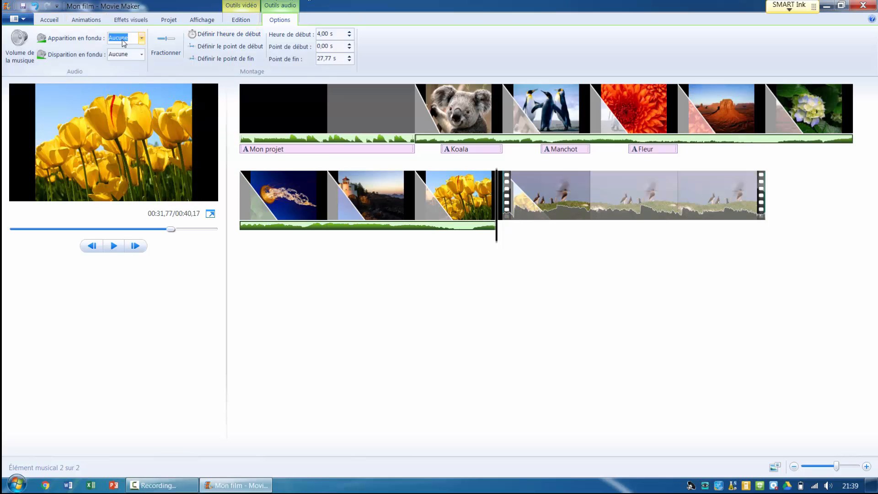
Set both the fade-in and the fade-out of the second music track to Moyenne
click(141, 39)
click(123, 69)
click(142, 54)
click(133, 87)
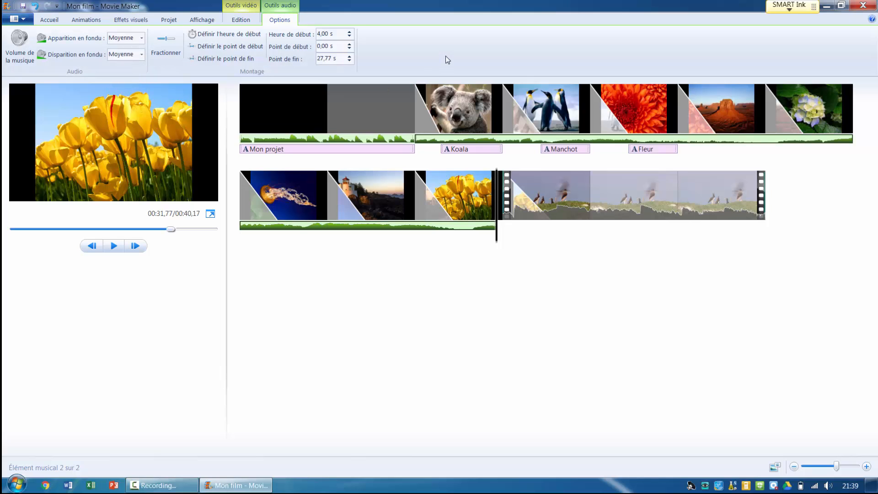
Add the sample music track Sleep Away under the video clip, following the second music track
click(46, 19)
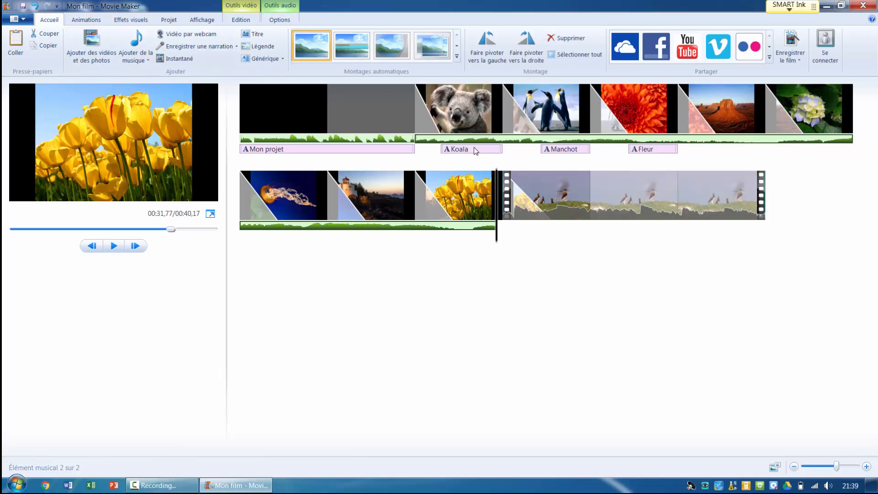
click(136, 58)
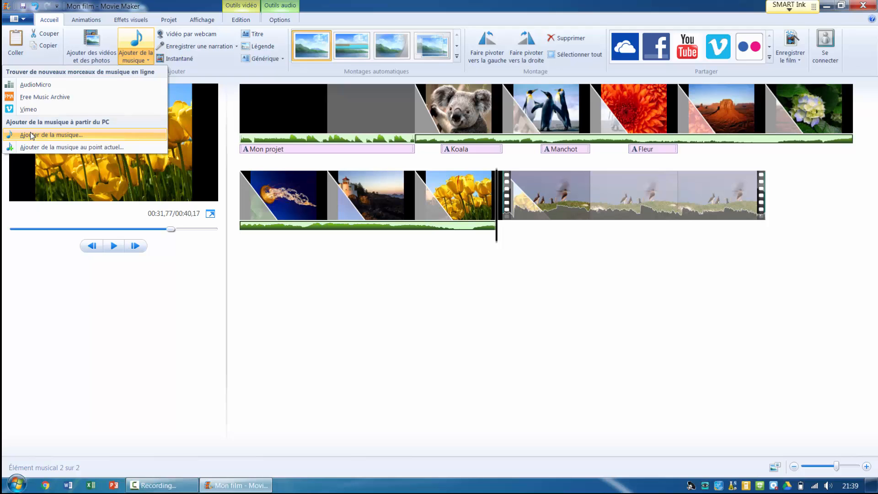
click(32, 136)
click(192, 134)
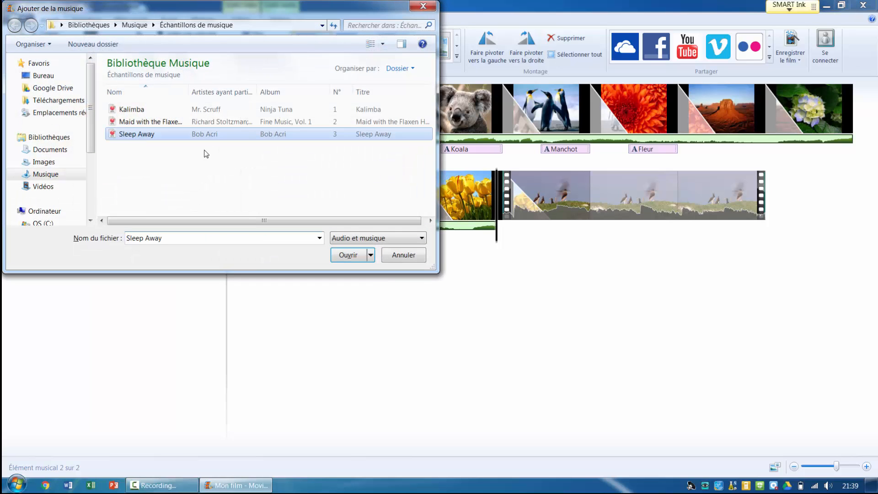
click(351, 253)
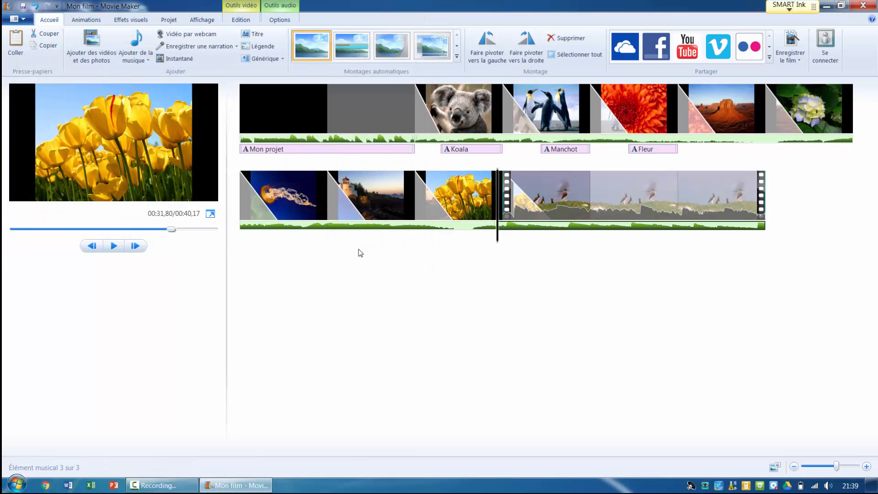
Play back the video clip with the third music track to check how both sounds mix
click(120, 249)
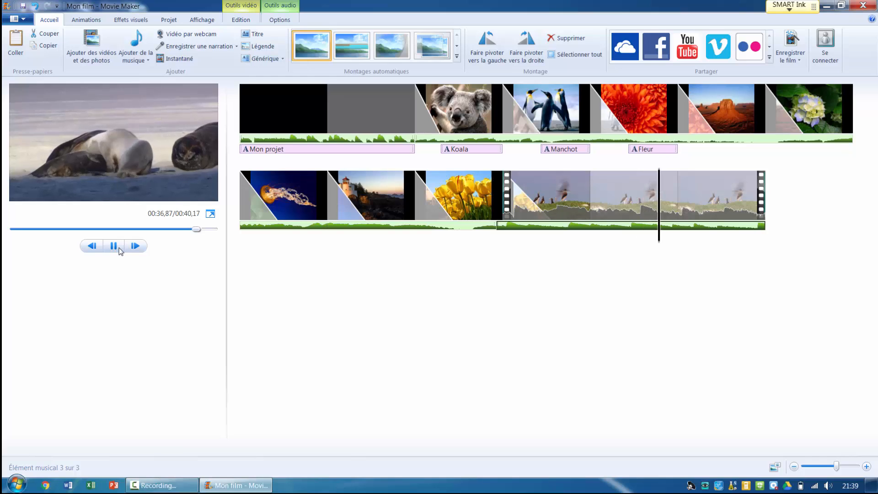
click(114, 246)
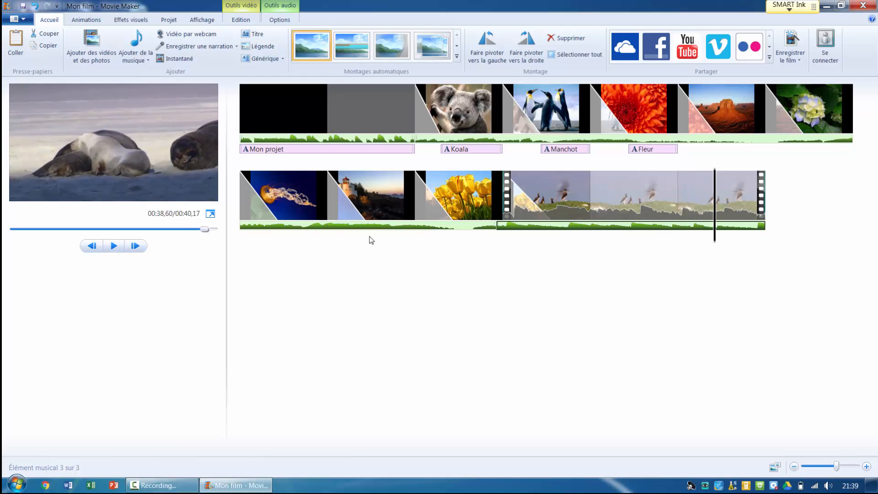
click(477, 234)
click(553, 205)
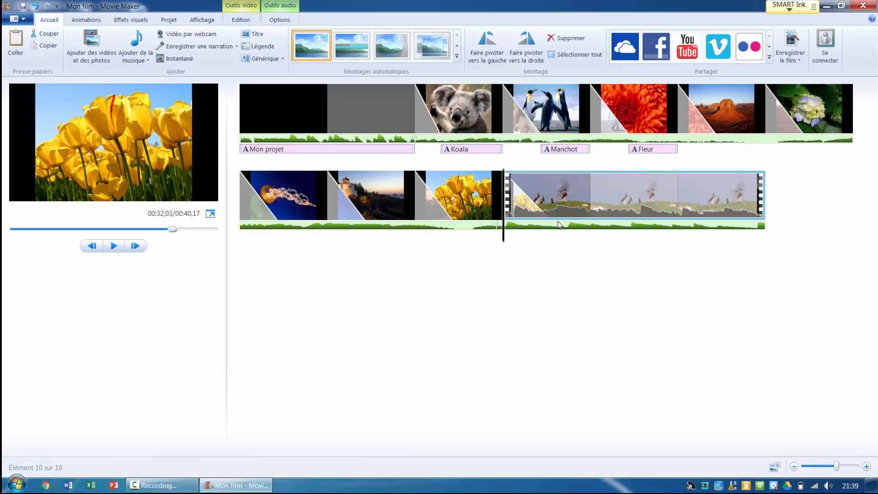
click(572, 226)
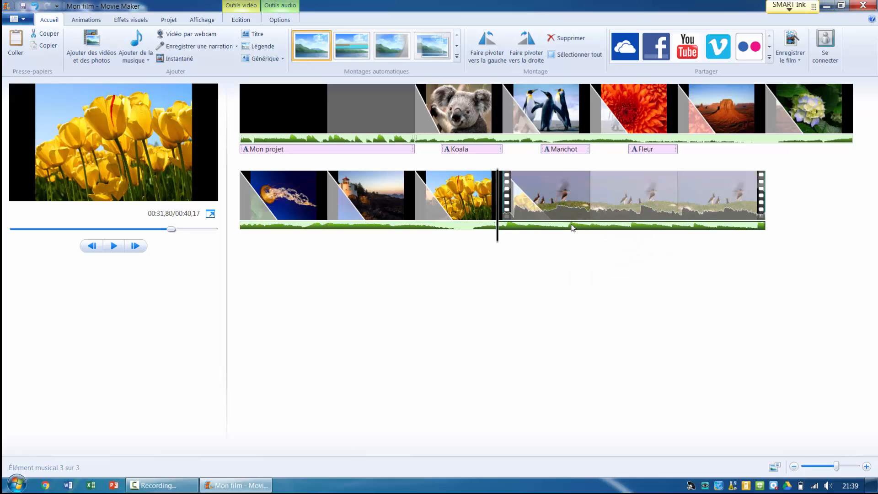
Set both the audio fade-in and fade-out of the video clip to Moyenne
click(576, 205)
click(18, 51)
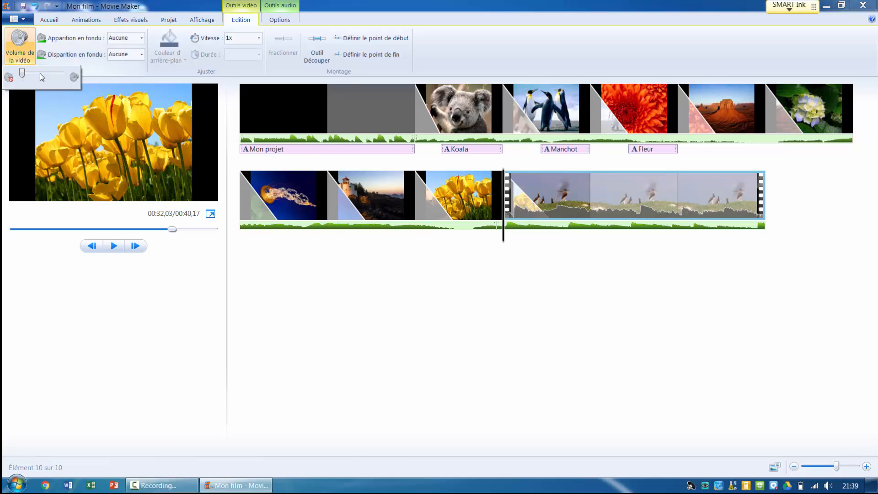
click(141, 37)
click(120, 69)
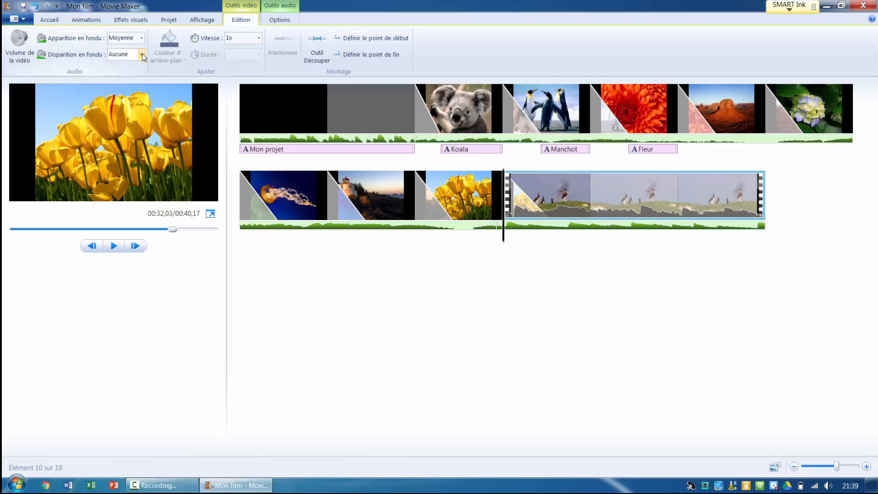
click(142, 54)
click(135, 86)
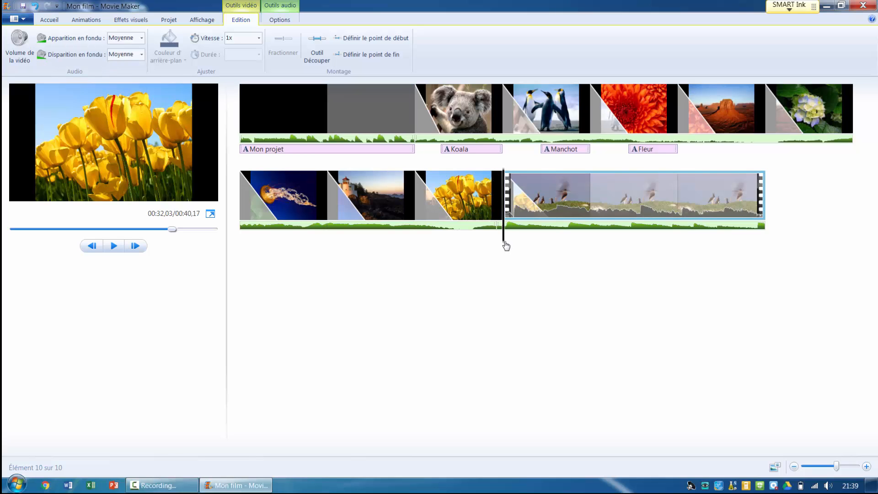
Preview the passage from the end of the tulip photo into the video clip
drag(506, 246, 486, 242)
click(113, 246)
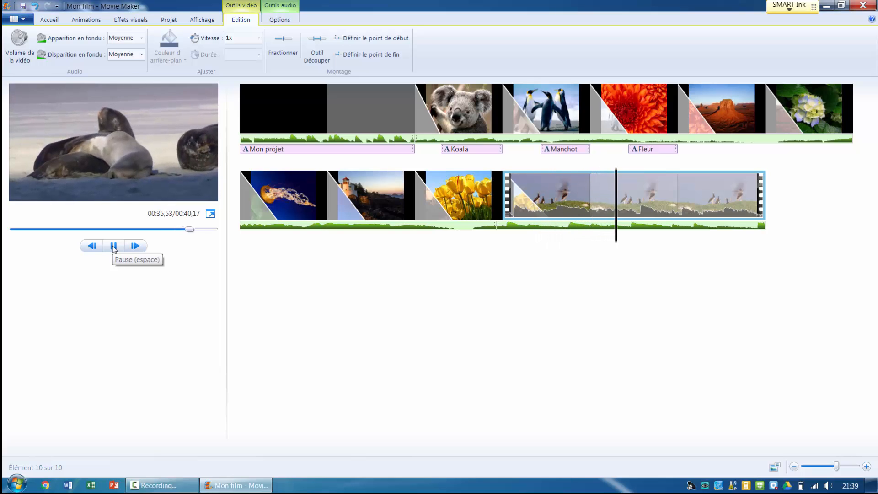
click(114, 246)
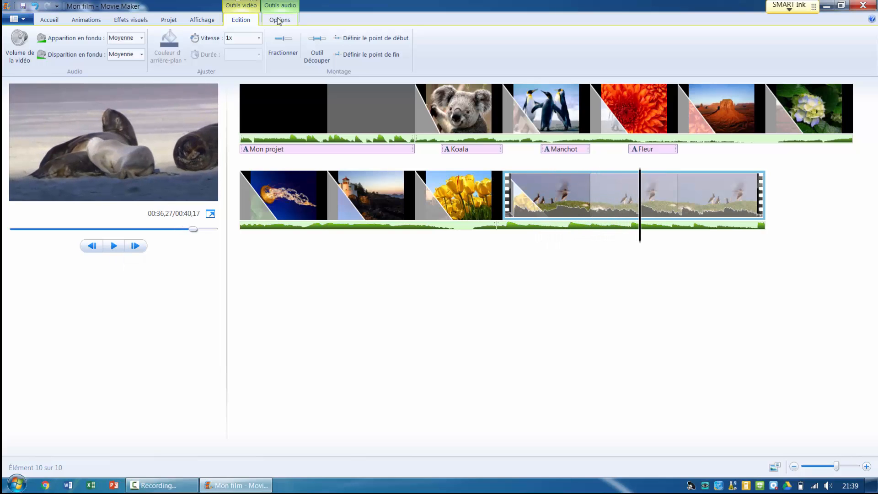
Add closing credits to the film listing Élève 1, Élève 2 and Élève 3 on separate lines below the GÉNÉRIQUE heading
click(49, 21)
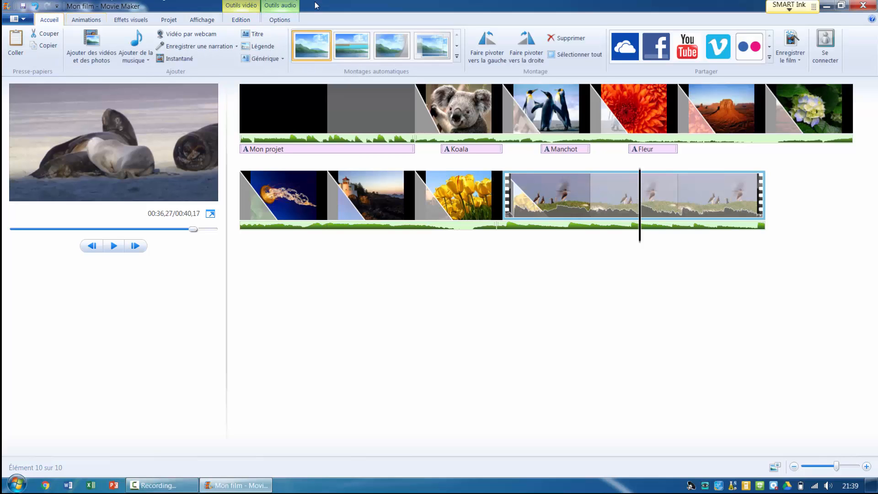
click(260, 57)
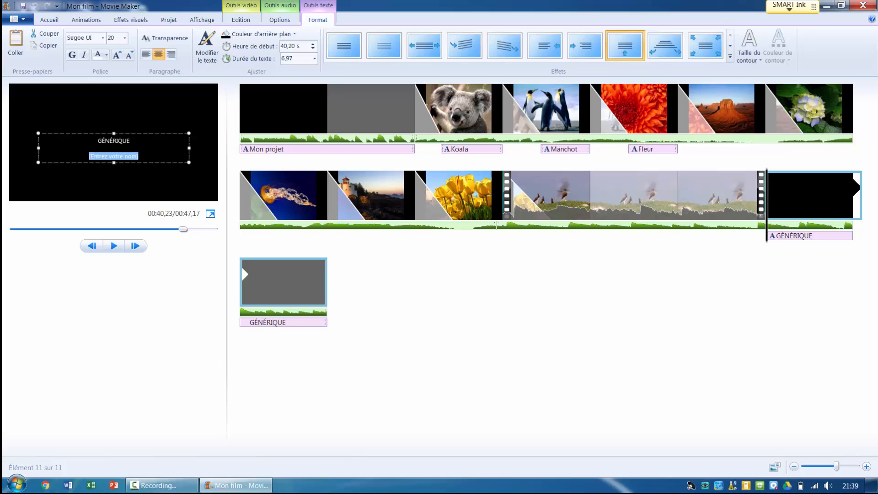
text(Éle)
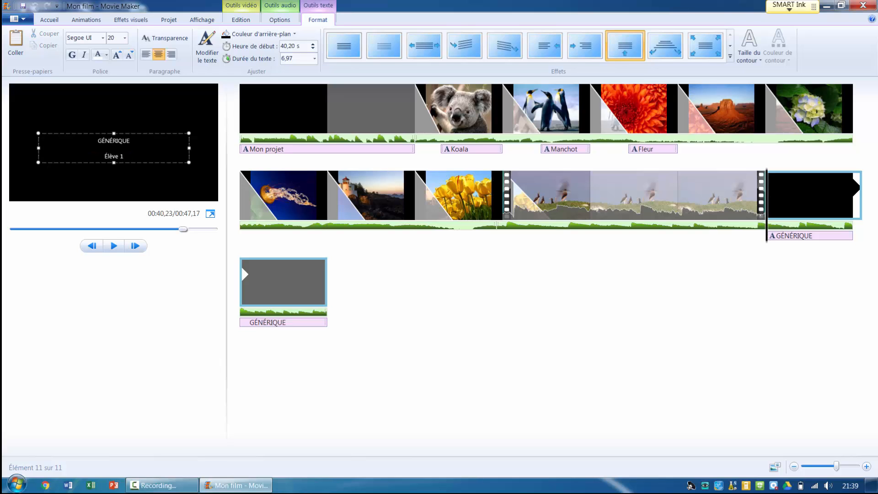
text(ve 1)
key(Return)
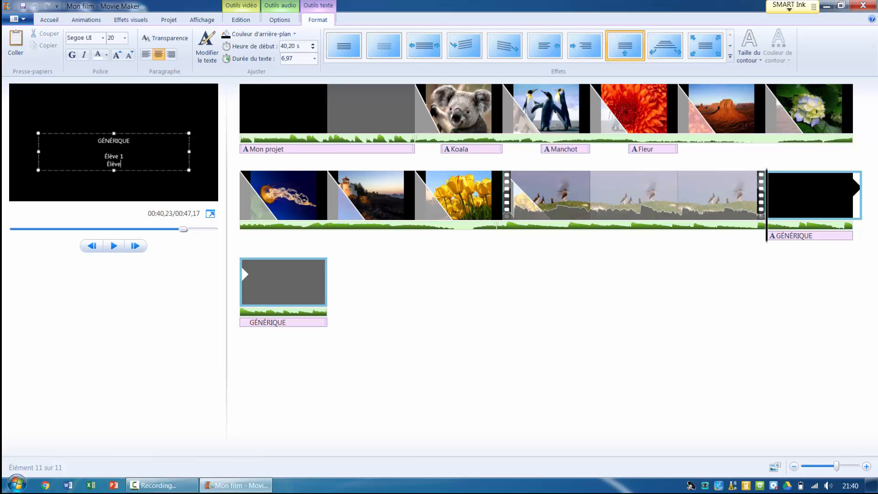
text(Élève 2)
key(Return)
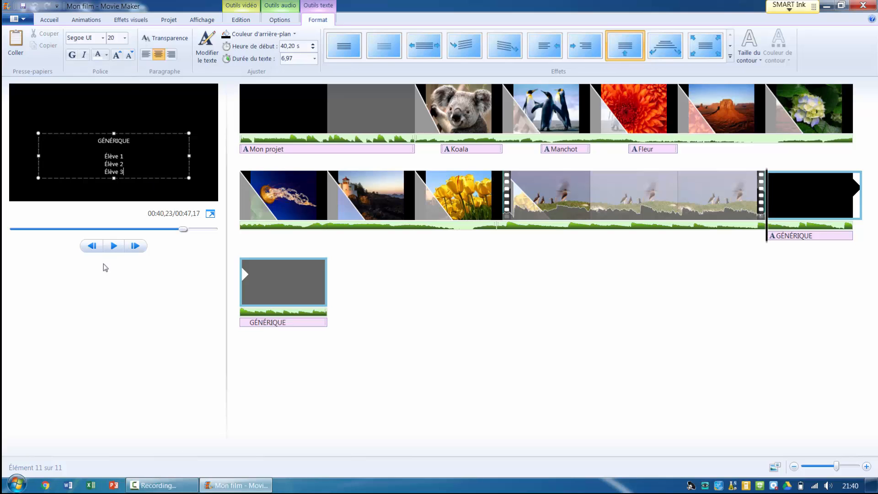
Preview the closing credits and the first captioned photos of the film
click(114, 247)
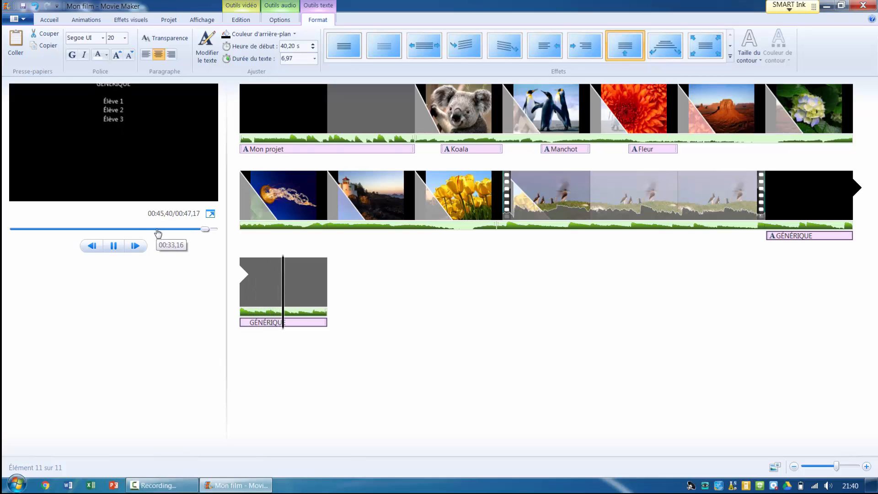
click(113, 246)
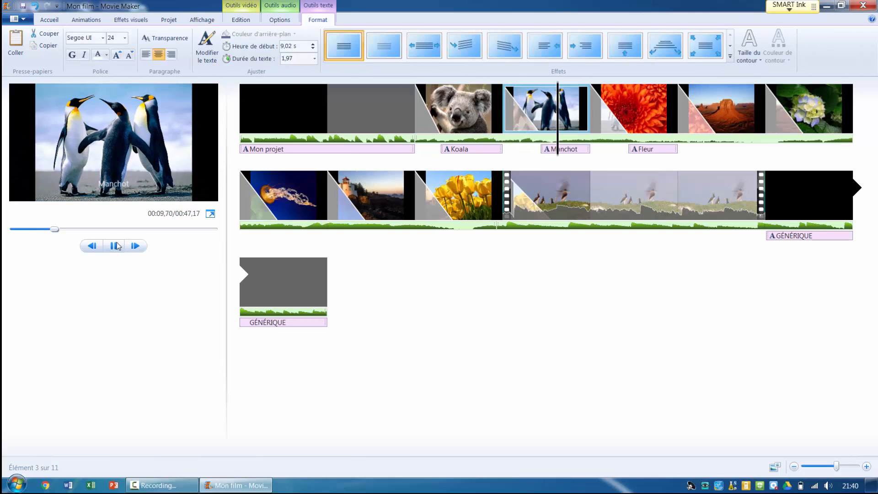
Save the project as Mon film in the Documents library
click(18, 22)
click(56, 91)
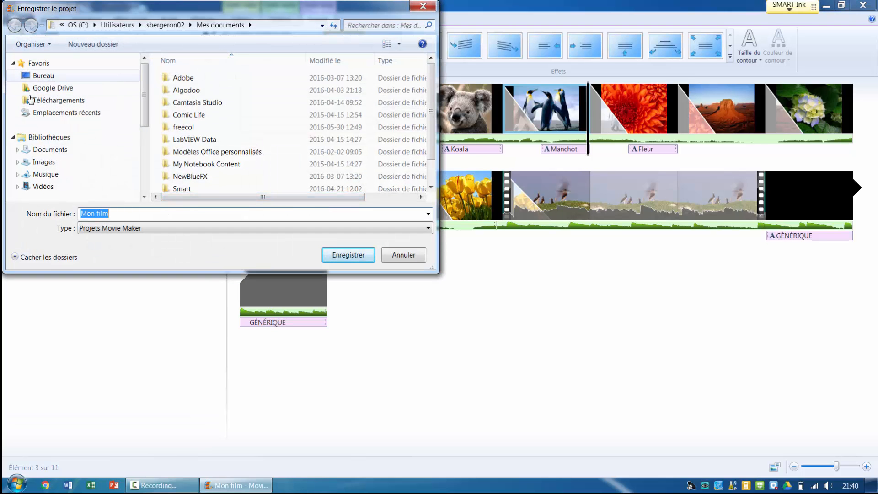
click(48, 151)
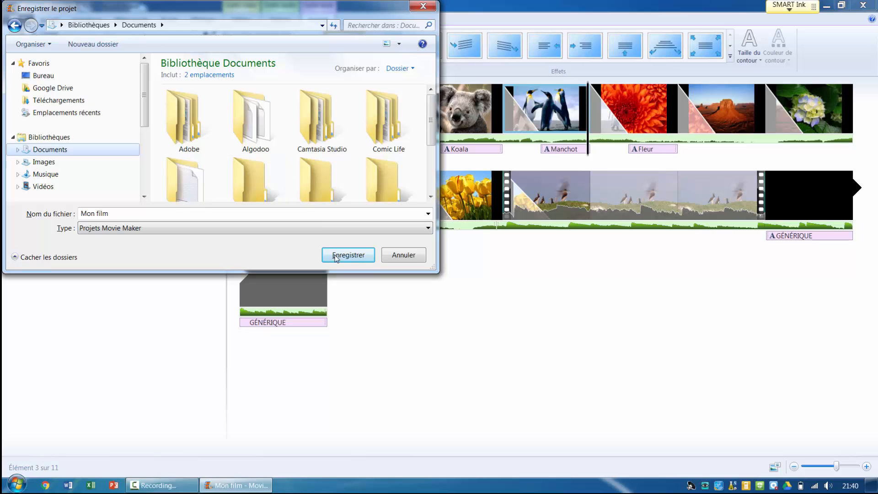
click(355, 255)
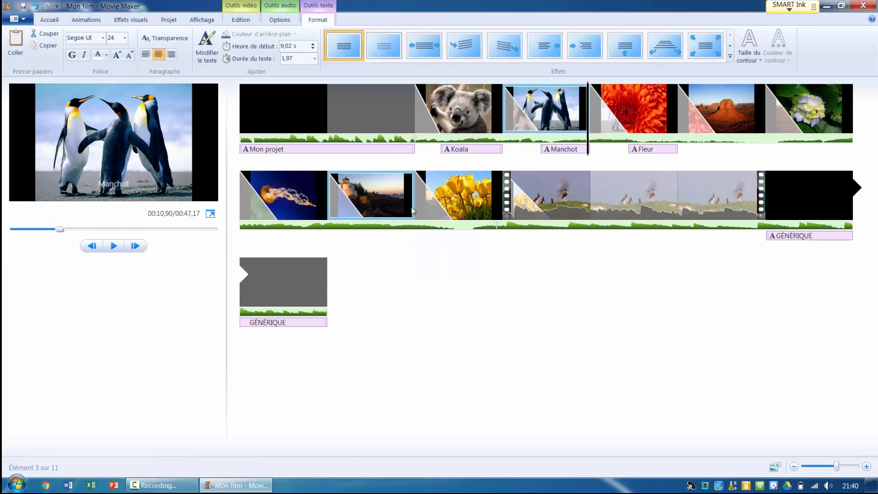
Export the film with the settings recommended for the project as the MPEG-4 file Mon film 1, and play the finished video
click(27, 20)
mouse_move(70, 160)
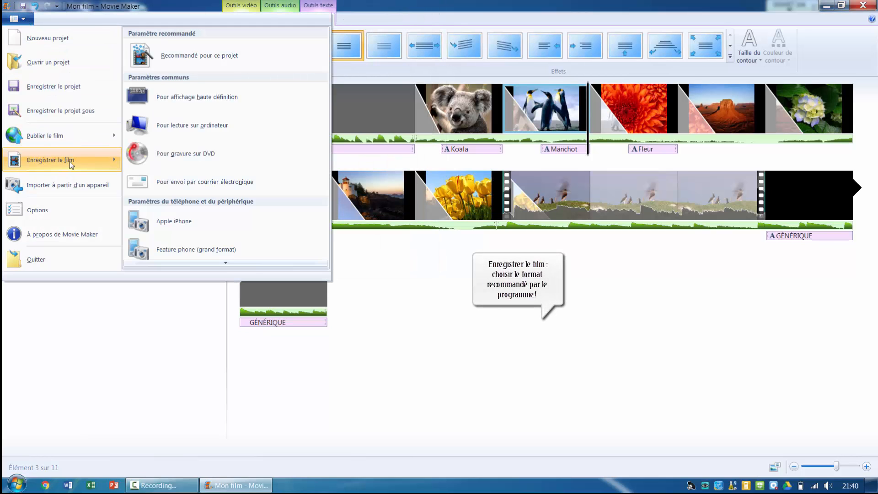
click(199, 57)
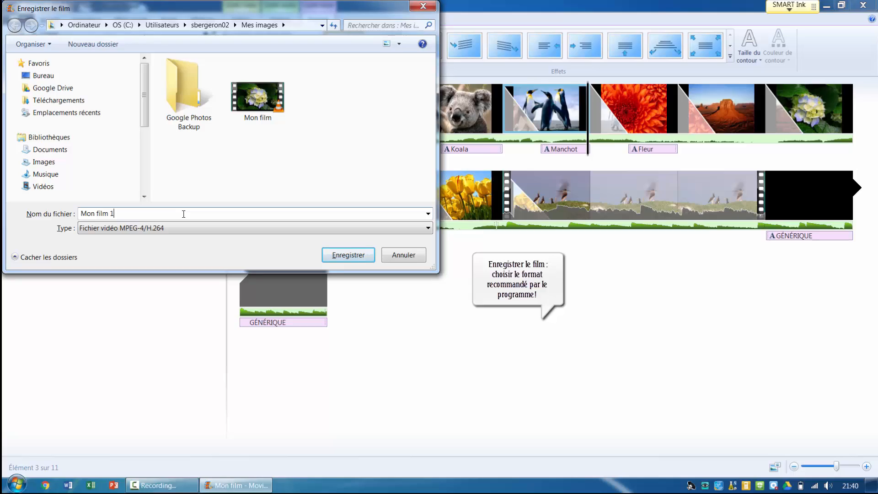
click(349, 255)
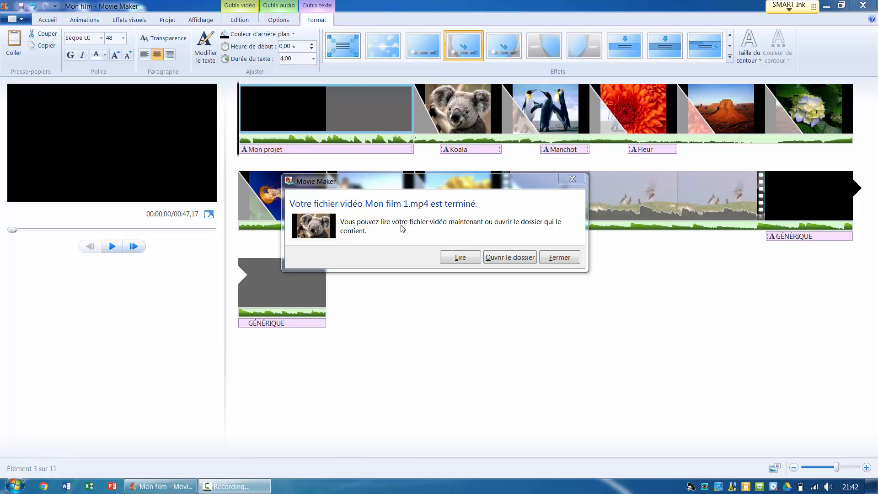
click(460, 257)
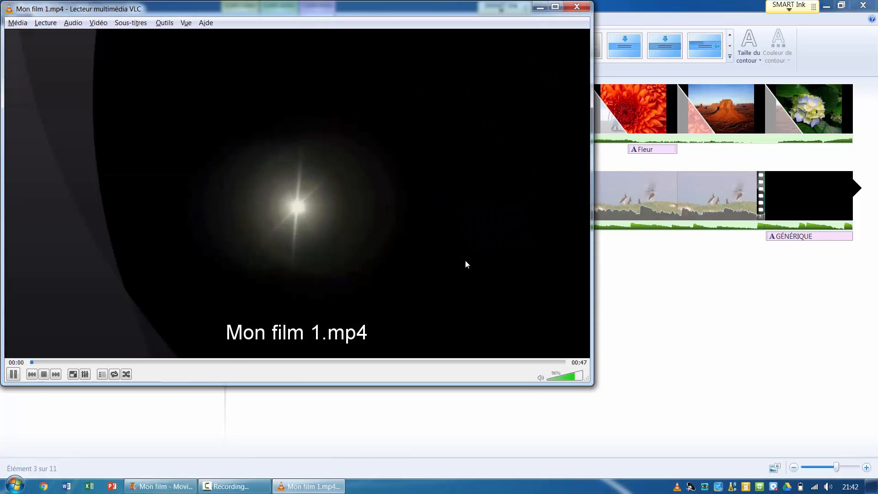